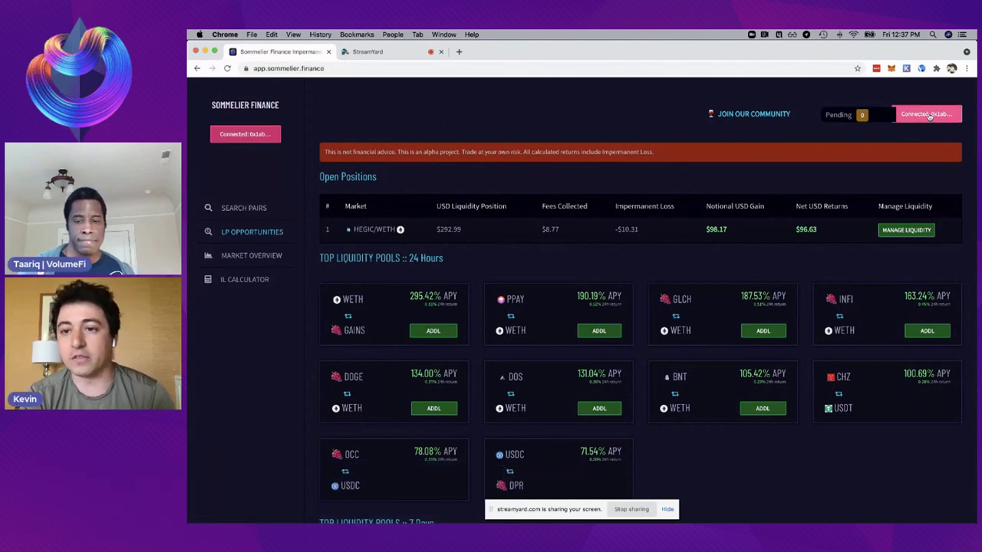
# Review the connected wallet's details in Sommelier Finance and its account balance in MetaMask, closing each view
pyautogui.click(929, 115)
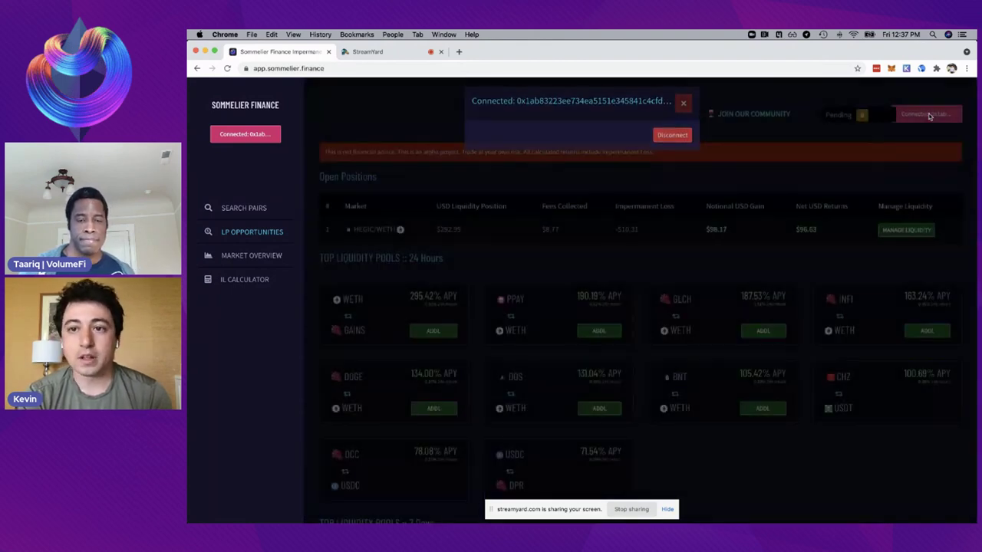
pyautogui.click(928, 115)
pyautogui.click(891, 69)
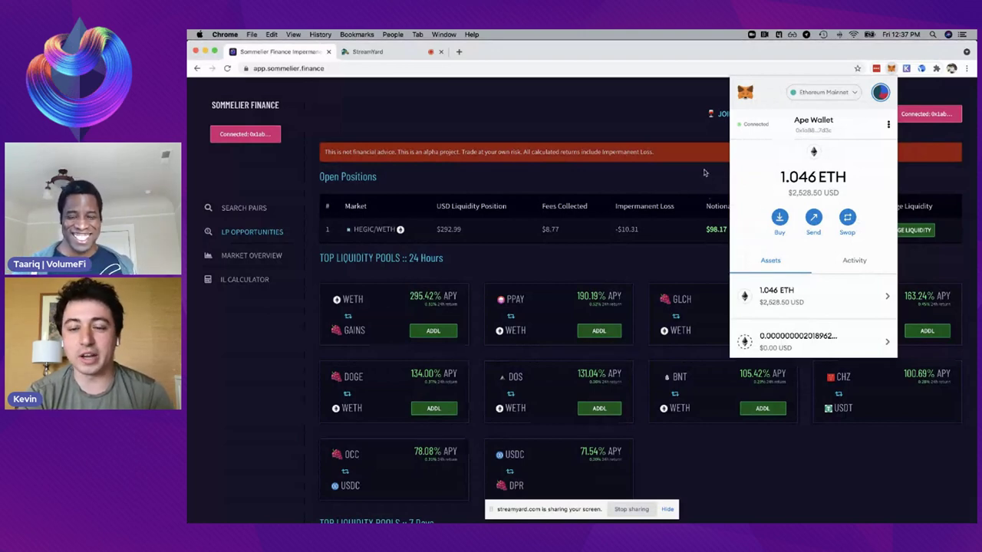
pyautogui.click(704, 173)
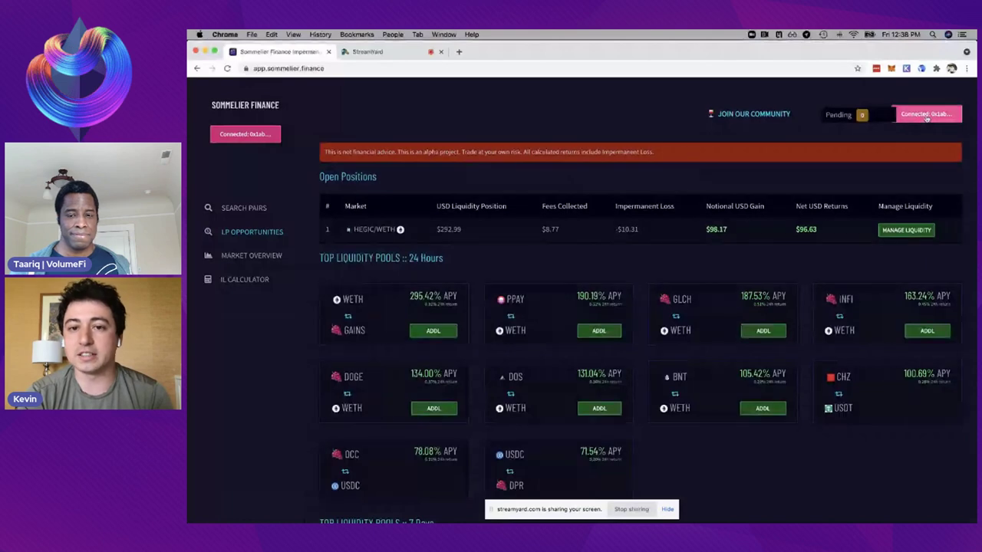
pyautogui.click(926, 115)
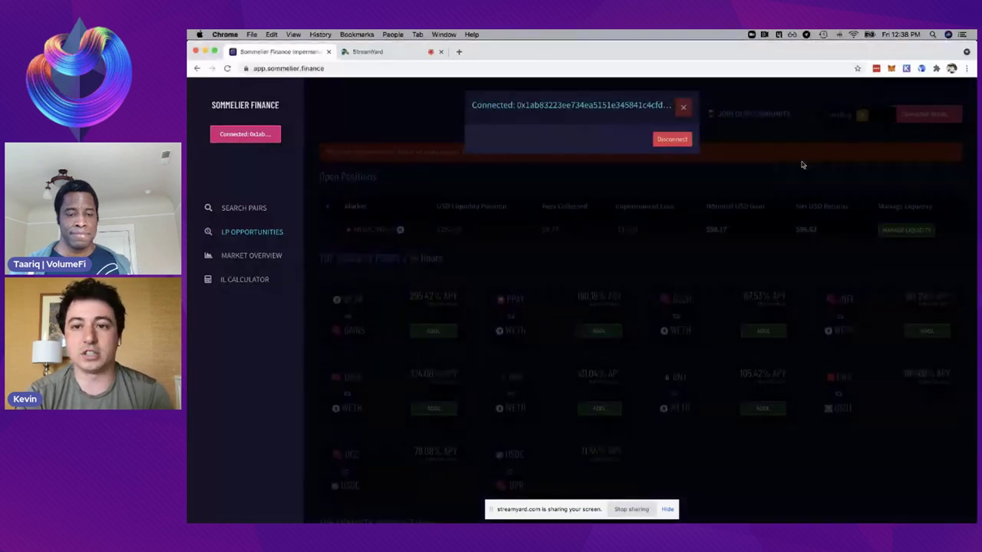
pyautogui.click(801, 165)
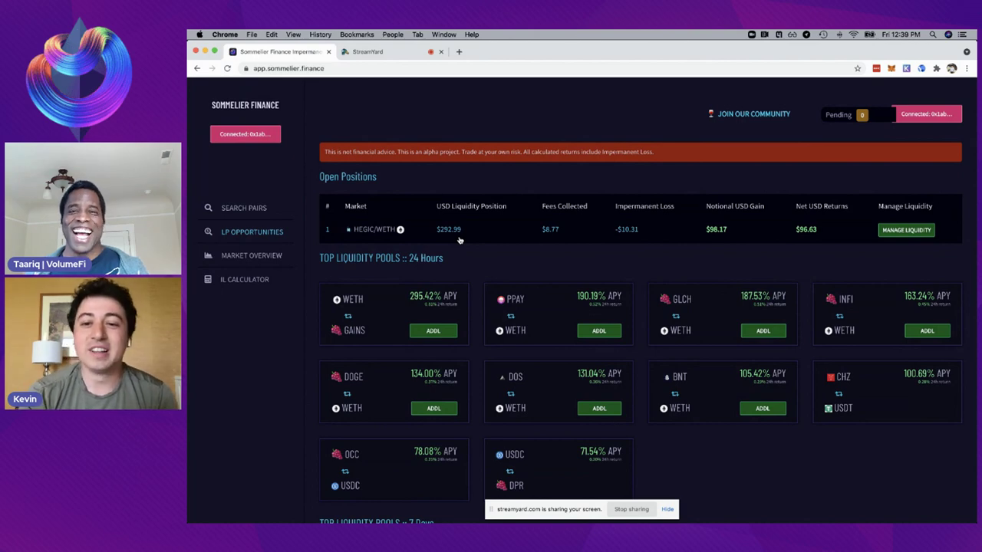
# Examine the top liquidity pools for 24 hours and 7 days, comparing the APY figures, especially for the WETH/GAINS pair
pyautogui.scroll(-1, 497, 273)
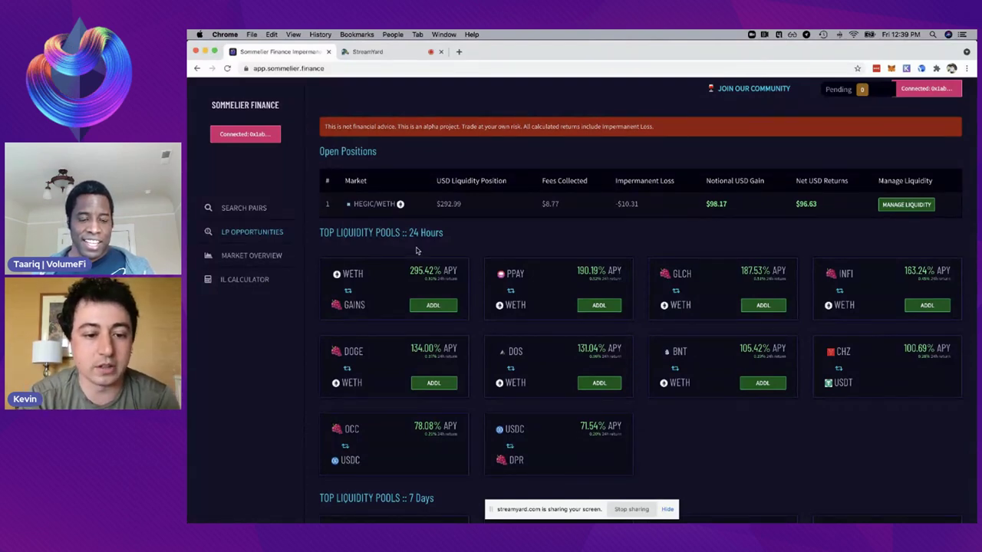
pyautogui.scroll(-3, 419, 250)
pyautogui.scroll(-2, 411, 392)
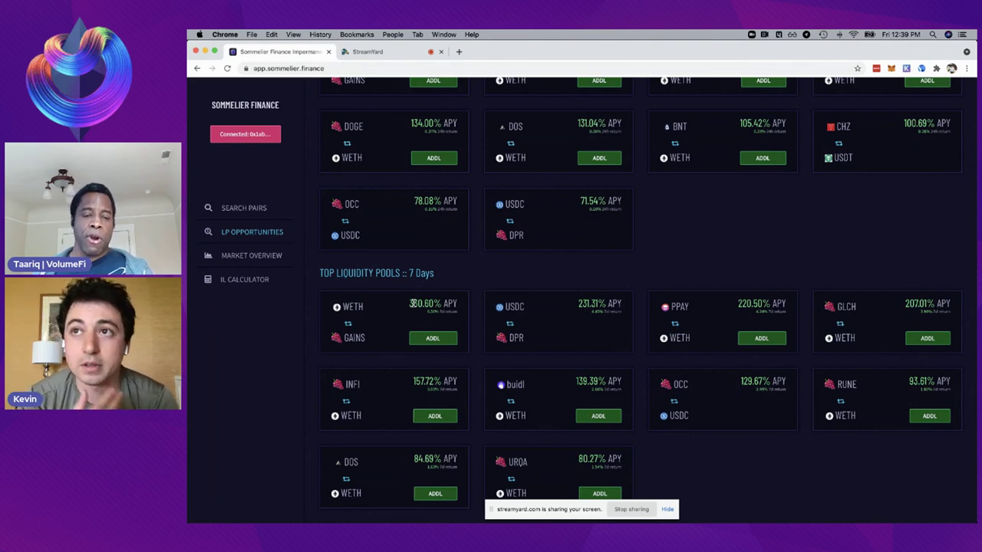
pyautogui.scroll(3, 412, 304)
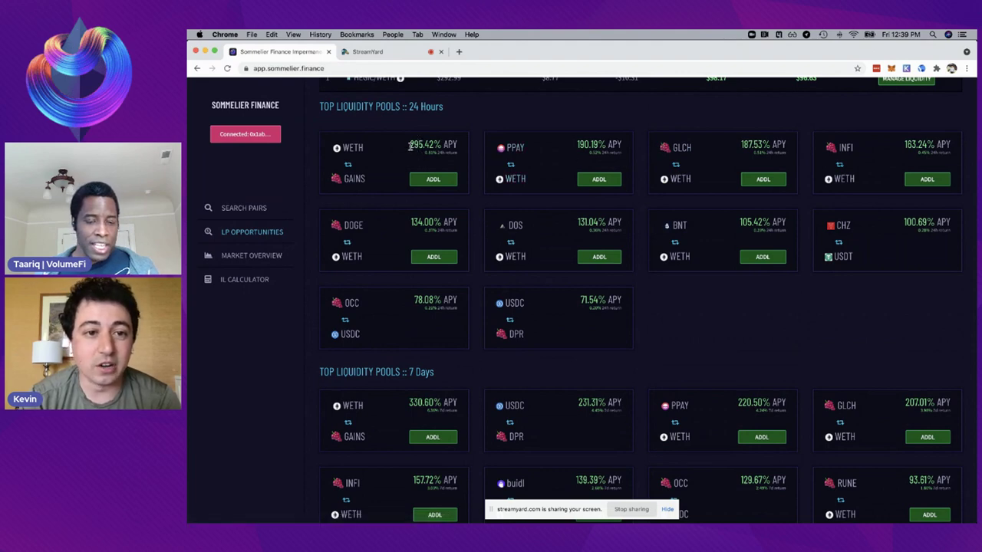
pyautogui.moveTo(409, 145); pyautogui.dragTo(430, 151)
pyautogui.click(430, 152)
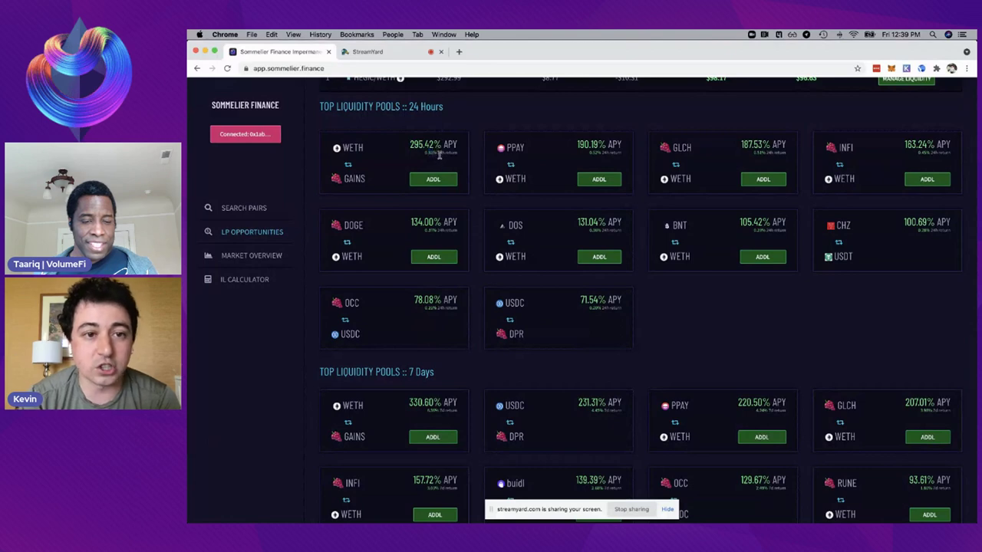
pyautogui.moveTo(408, 146); pyautogui.dragTo(443, 146)
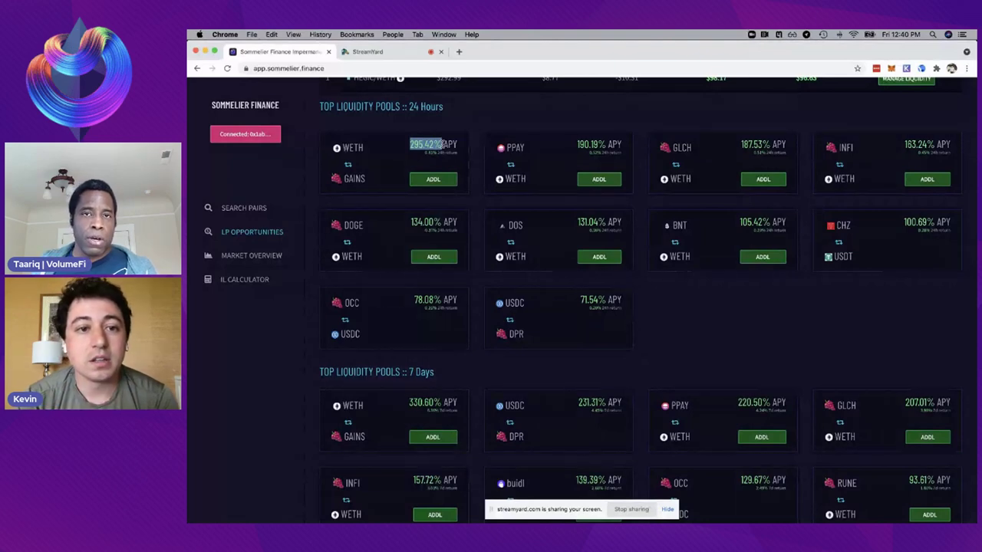
pyautogui.moveTo(440, 144); pyautogui.dragTo(460, 146)
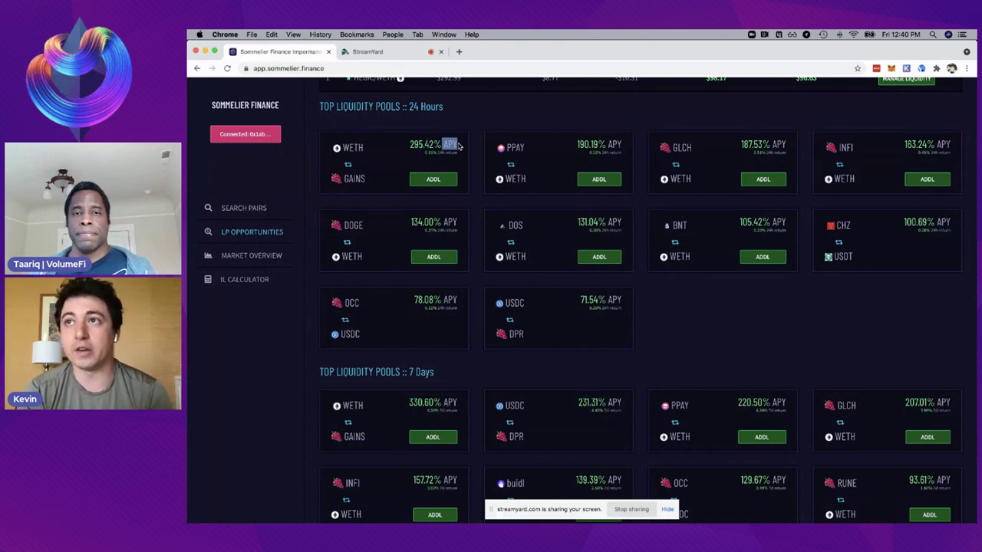
pyautogui.scroll(1, 460, 146)
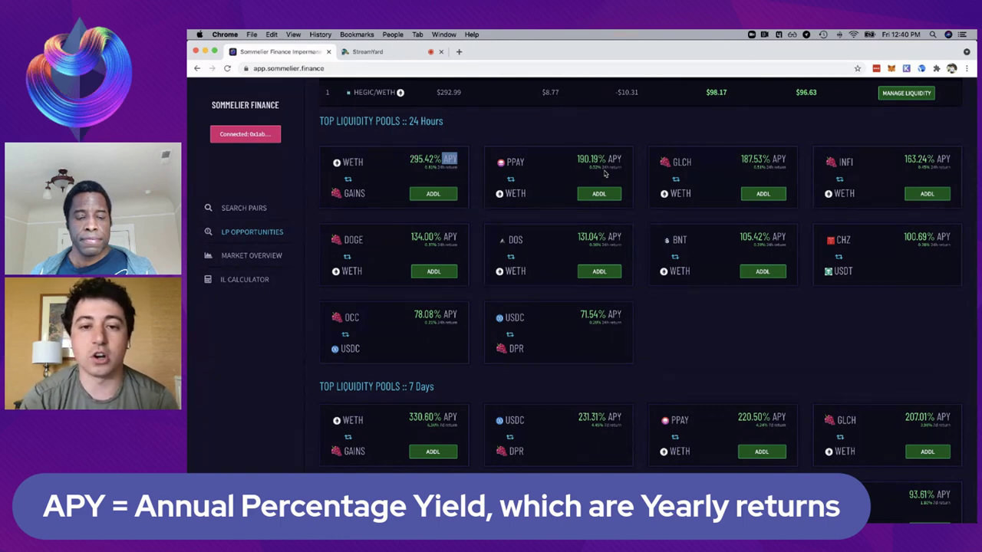
pyautogui.click(589, 138)
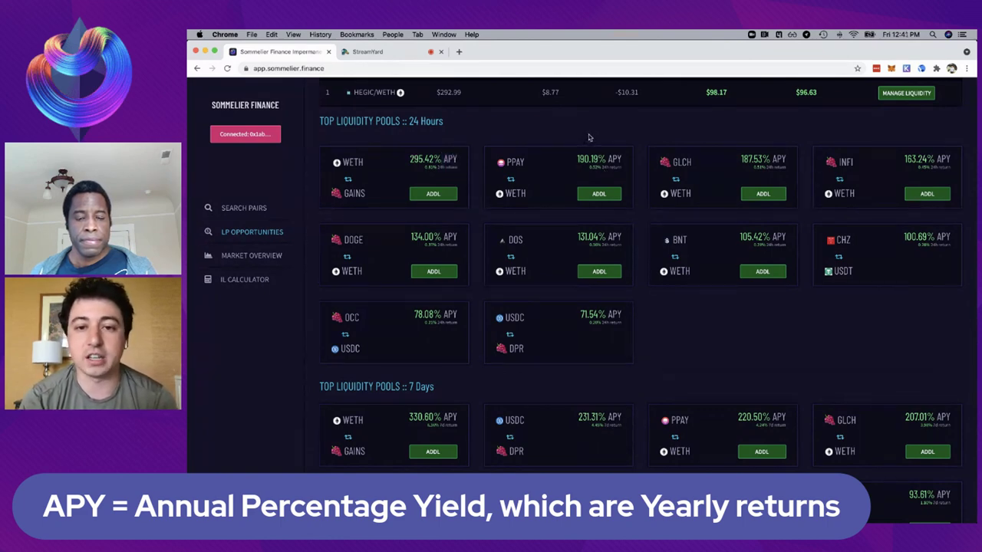
pyautogui.scroll(1, 589, 137)
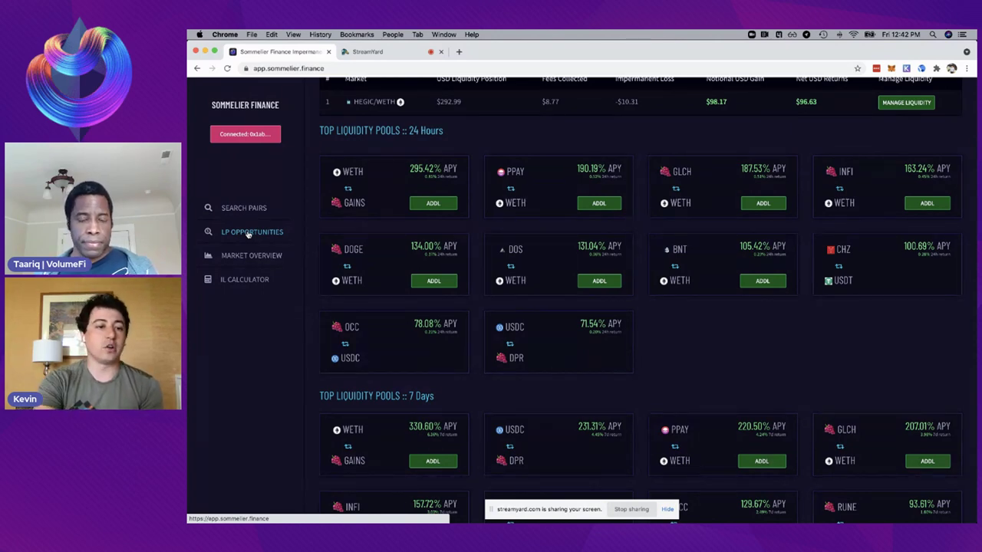
# Open the market overview and examine the Uniswap pairs with the highest impermanent loss
pyautogui.click(249, 257)
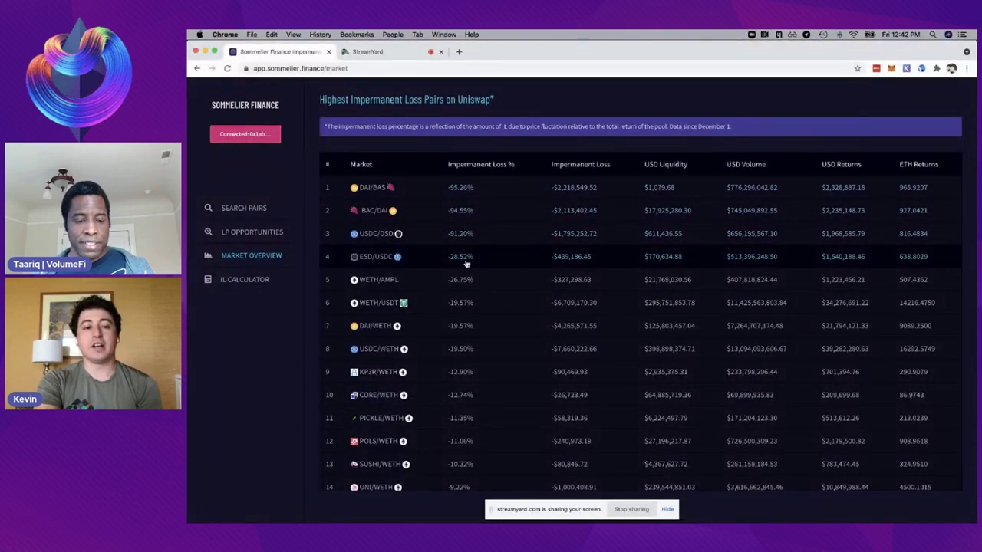
pyautogui.scroll(-2, 454, 372)
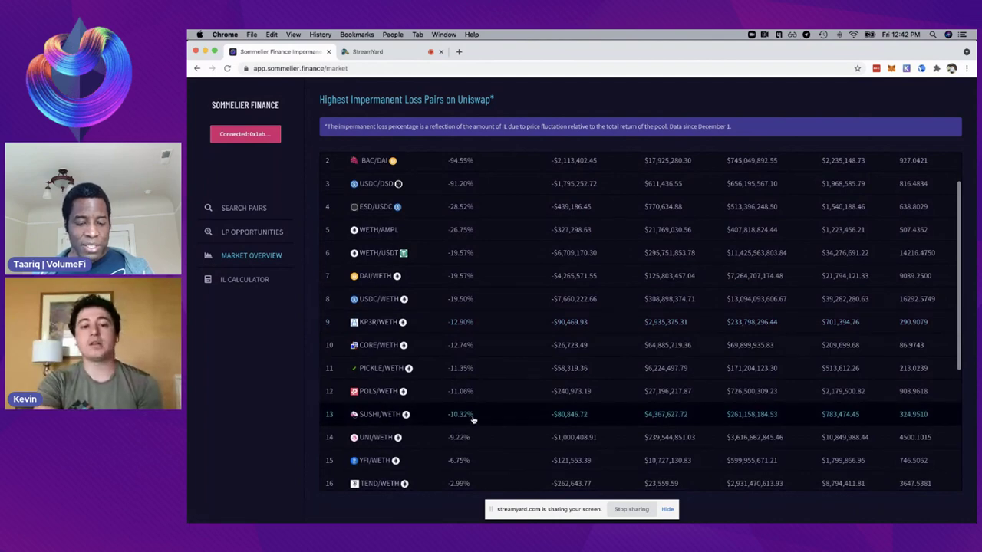
pyautogui.scroll(2, 474, 419)
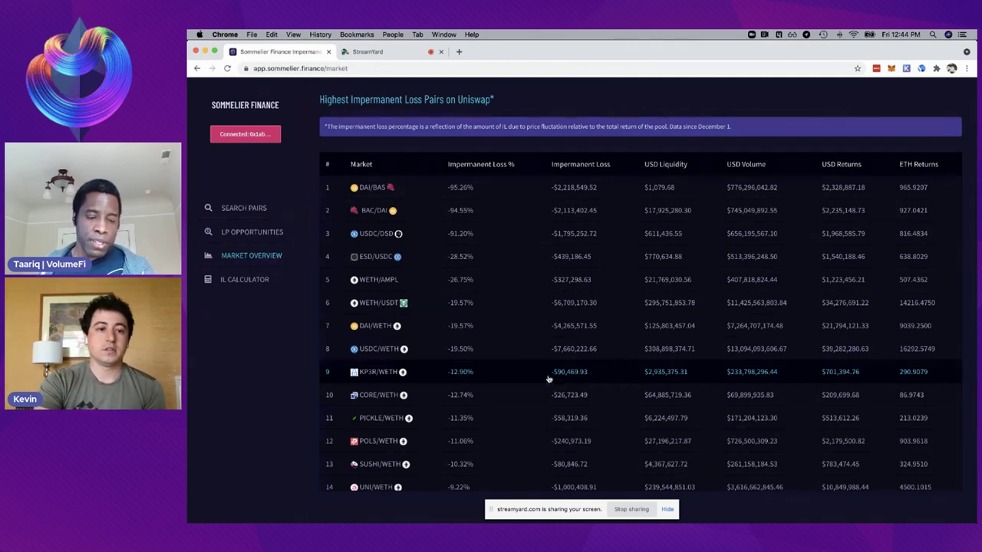
# Search the Uniswap pairs for DOGE and open the DOGE/WETH pair in the impermanent loss calculator
pyautogui.click(235, 208)
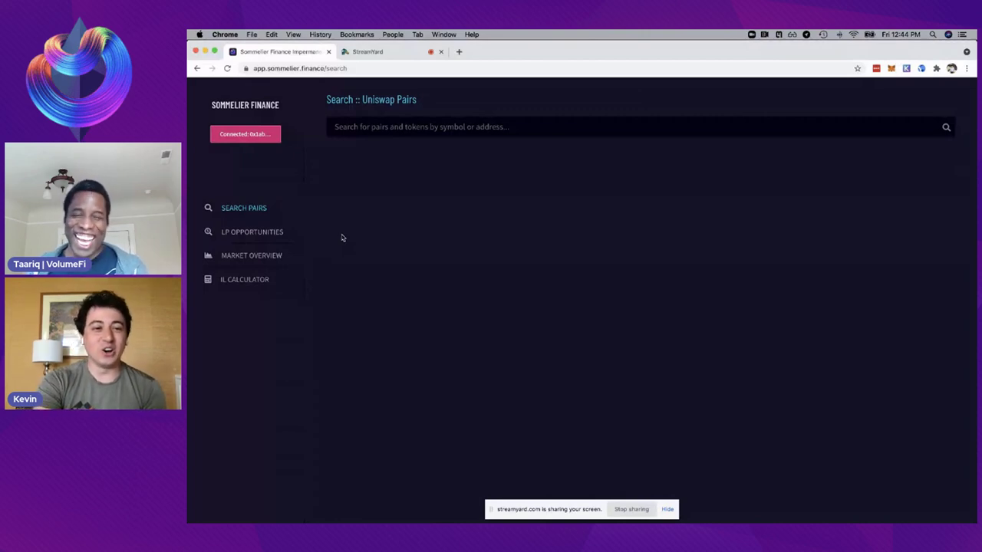
pyautogui.click(380, 123)
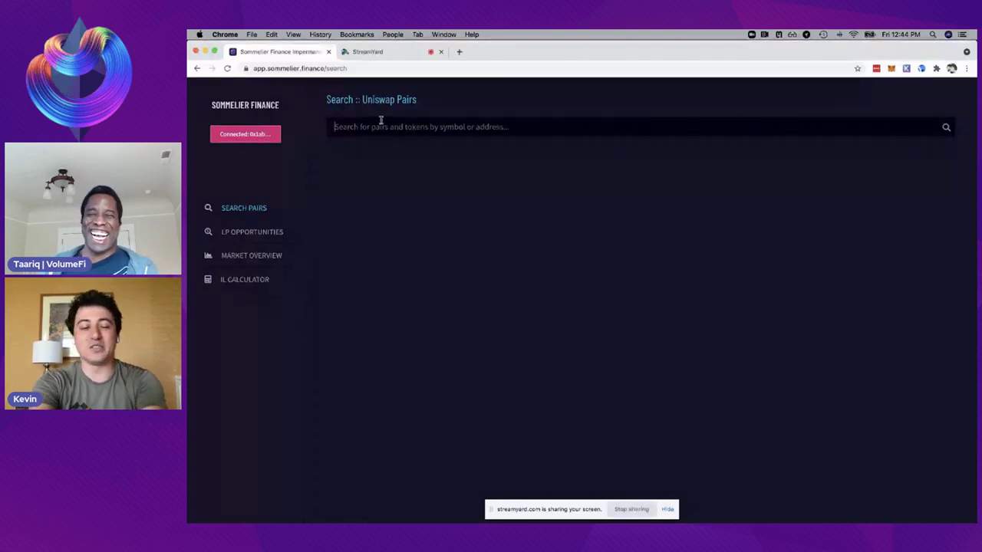
pyautogui.click(380, 121)
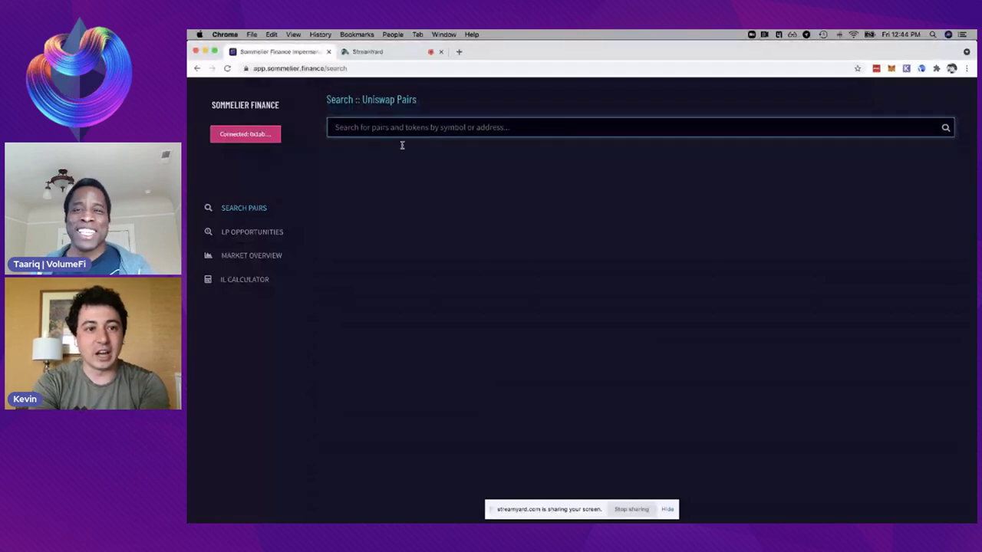
pyautogui.write('DOGE')
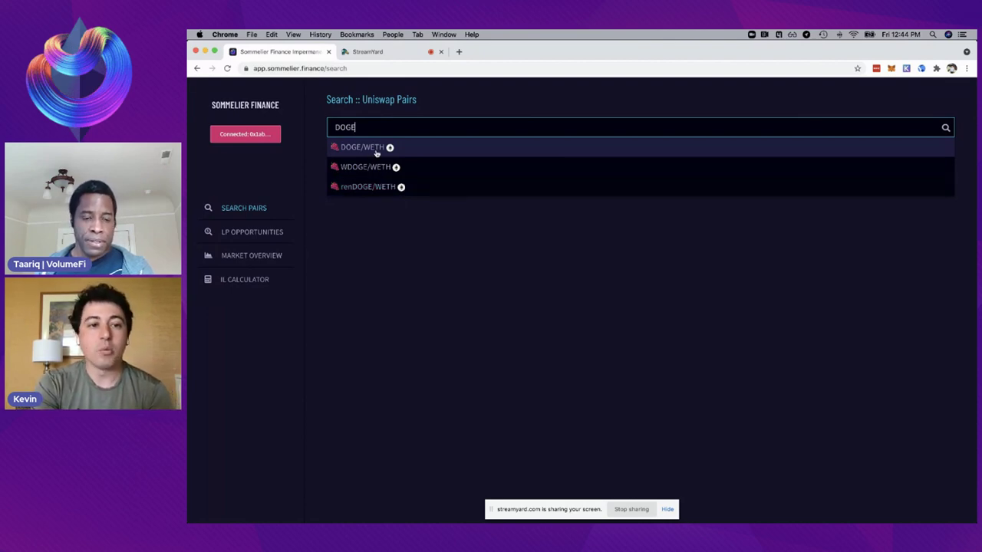
pyautogui.click(375, 152)
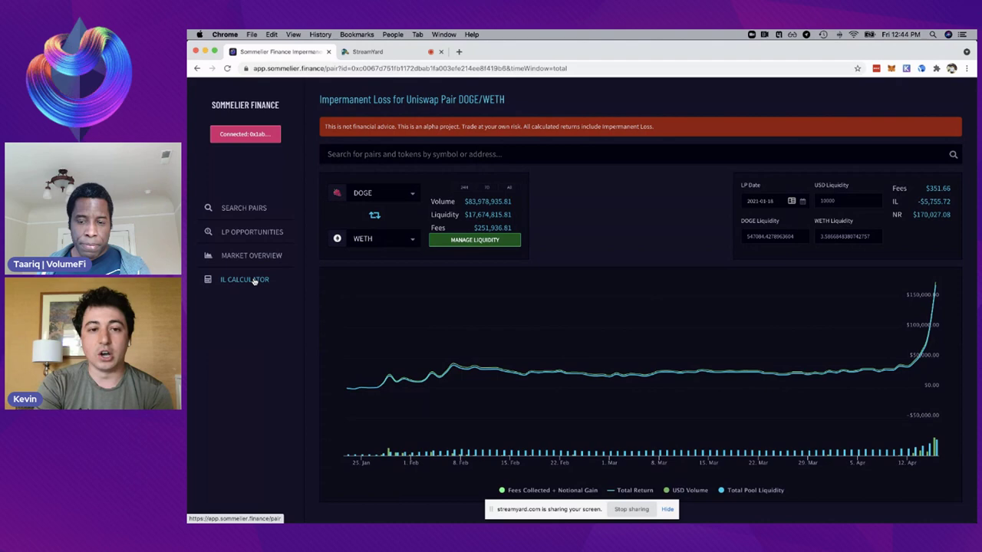
pyautogui.click(253, 281)
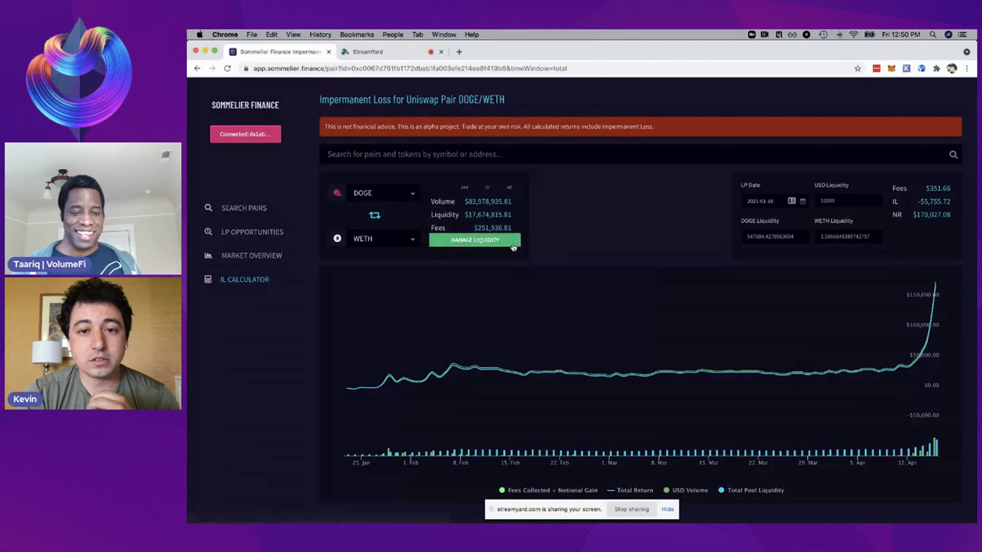
# Open the add-liquidity form for DOGE/WETH and fill in the maximum ETH amount at Standard transaction speed
pyautogui.click(474, 241)
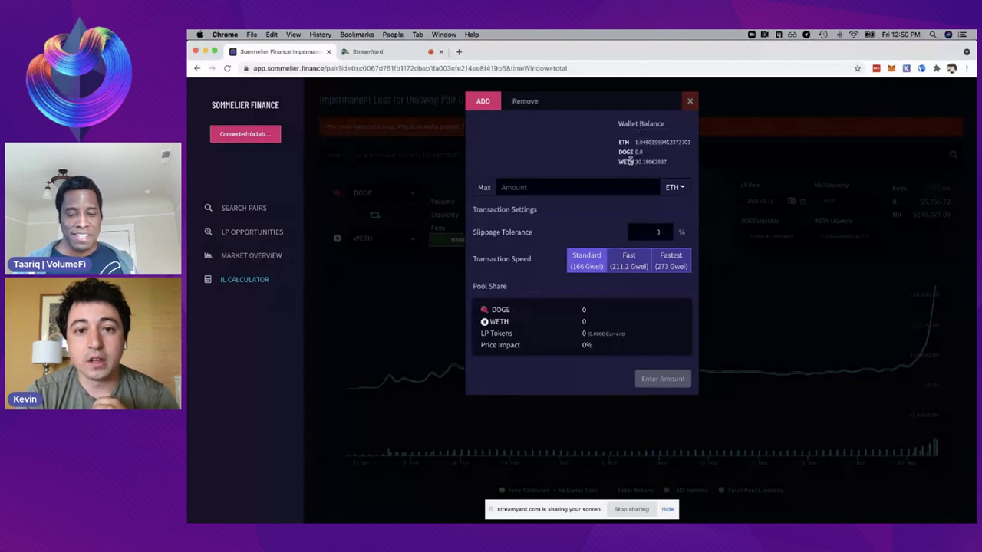
pyautogui.click(610, 187)
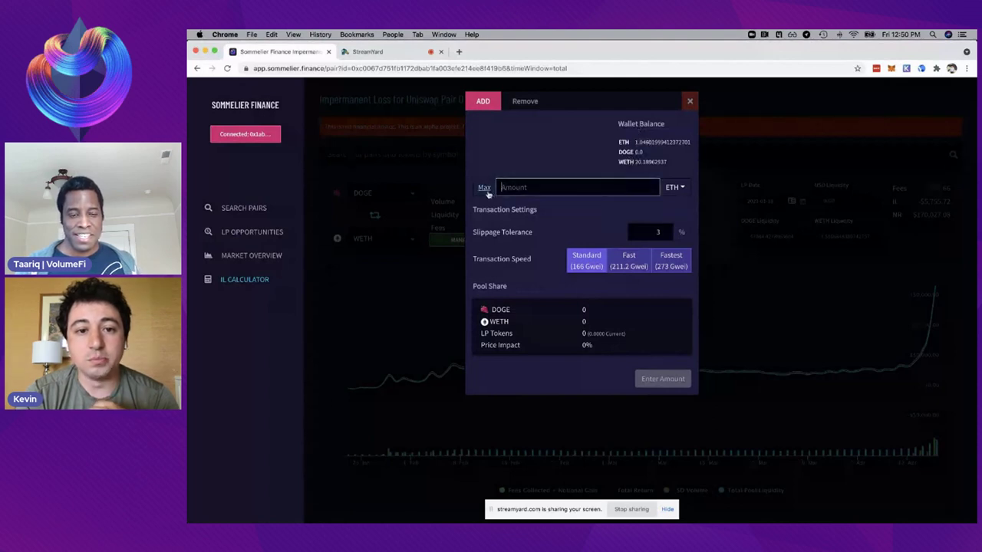
pyautogui.click(484, 188)
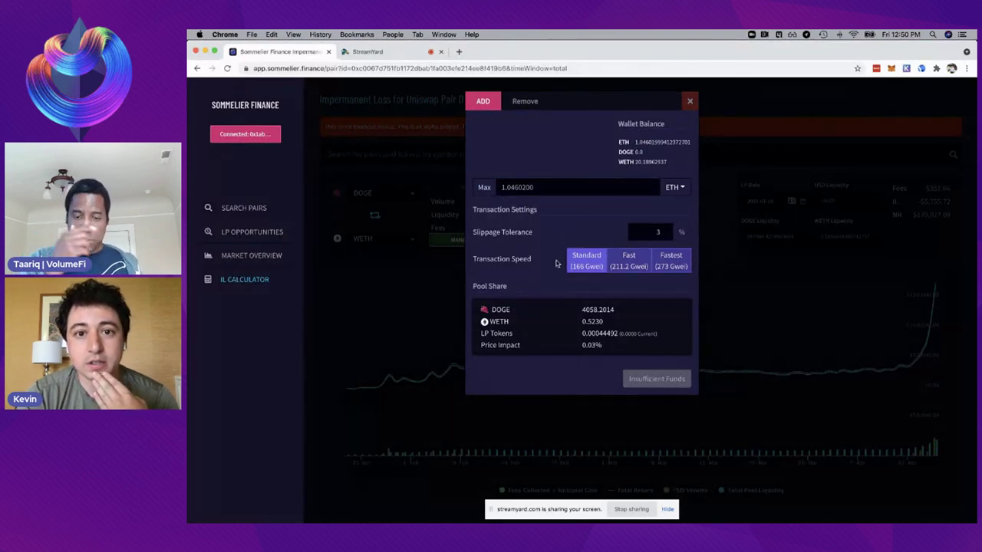
pyautogui.moveTo(635, 162); pyautogui.dragTo(665, 162)
pyautogui.click(664, 162)
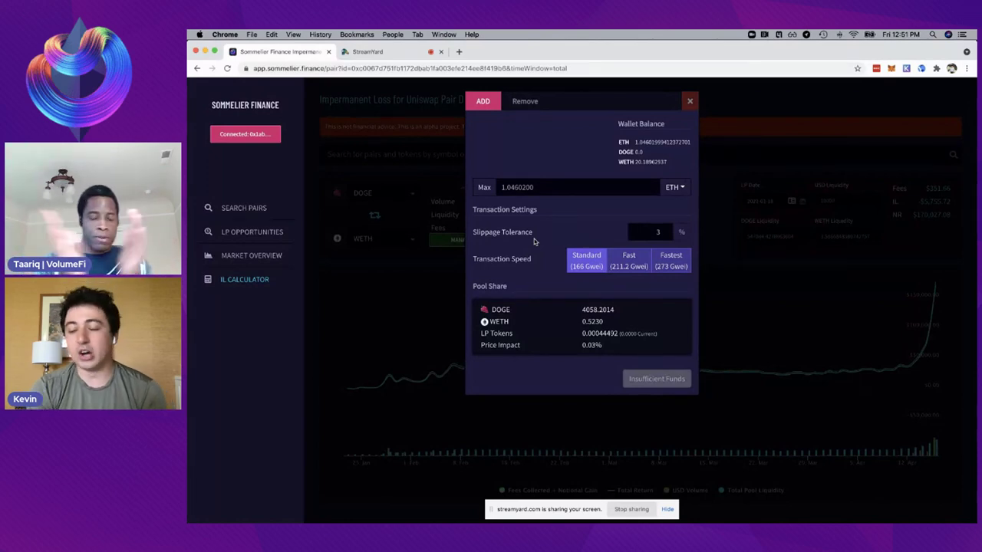
pyautogui.click(630, 259)
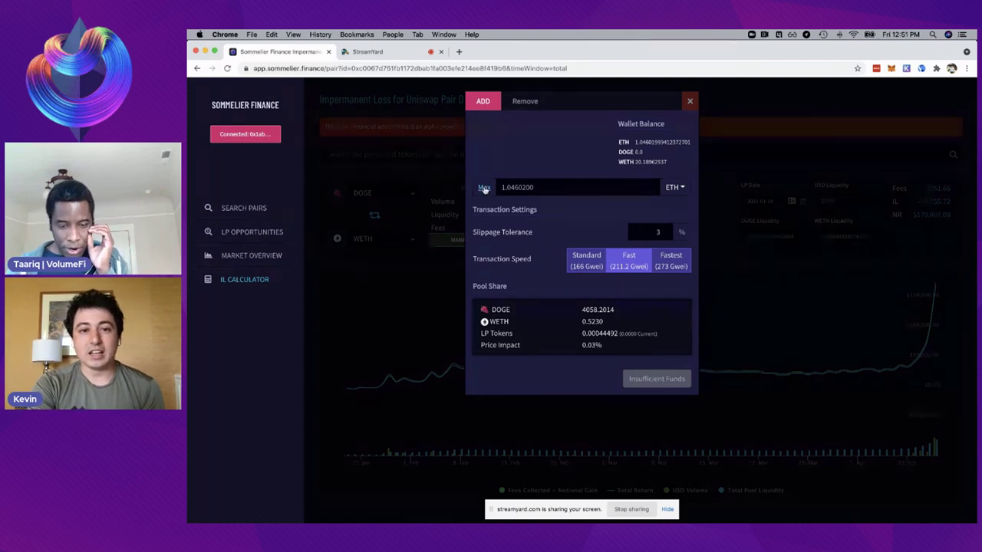
pyautogui.click(587, 261)
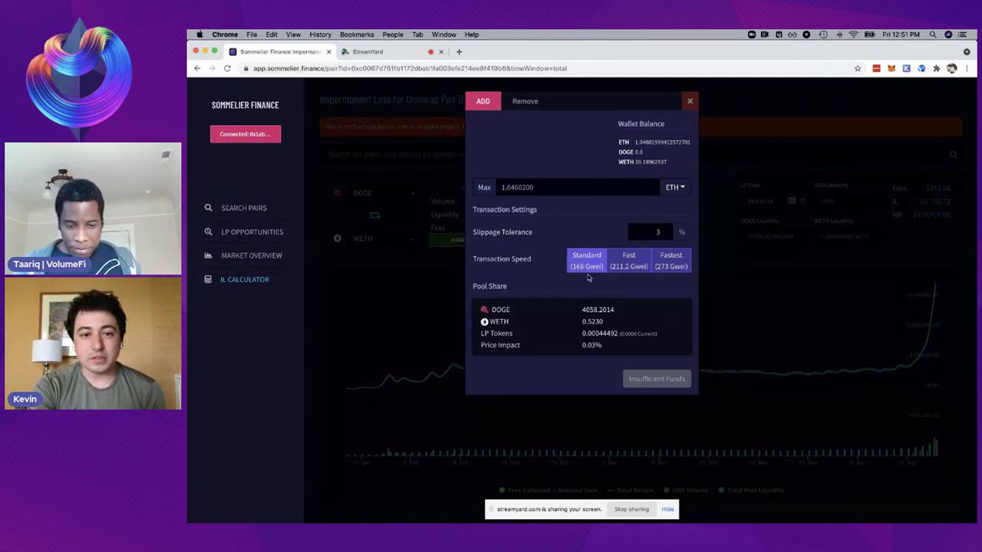
# Reduce the ETH amount to add to 1.045 and set the transaction speed to Fast
pyautogui.moveTo(651, 142); pyautogui.dragTo(673, 142)
pyautogui.click(664, 142)
pyautogui.click(528, 186)
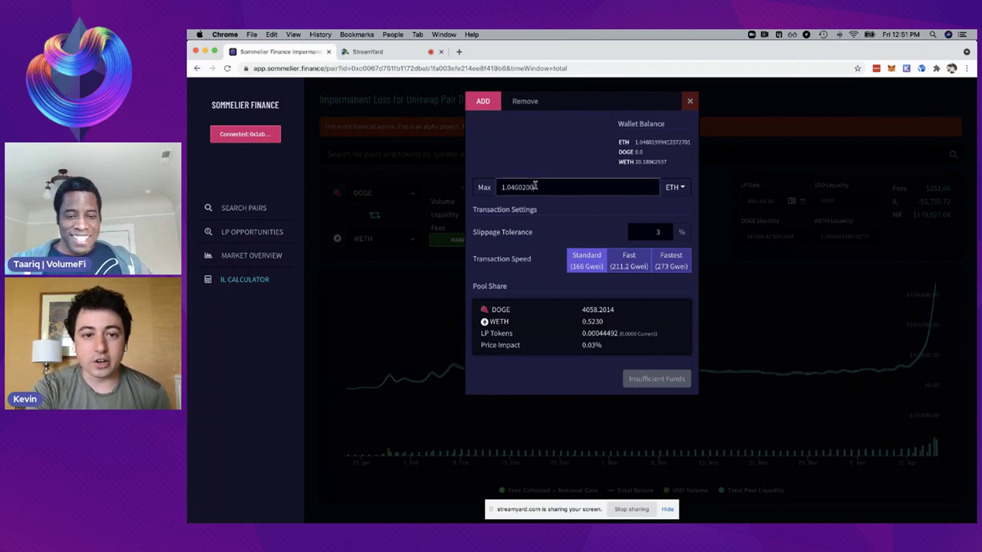
pyautogui.moveTo(520, 186); pyautogui.dragTo(542, 186)
pyautogui.press('BackSpace')
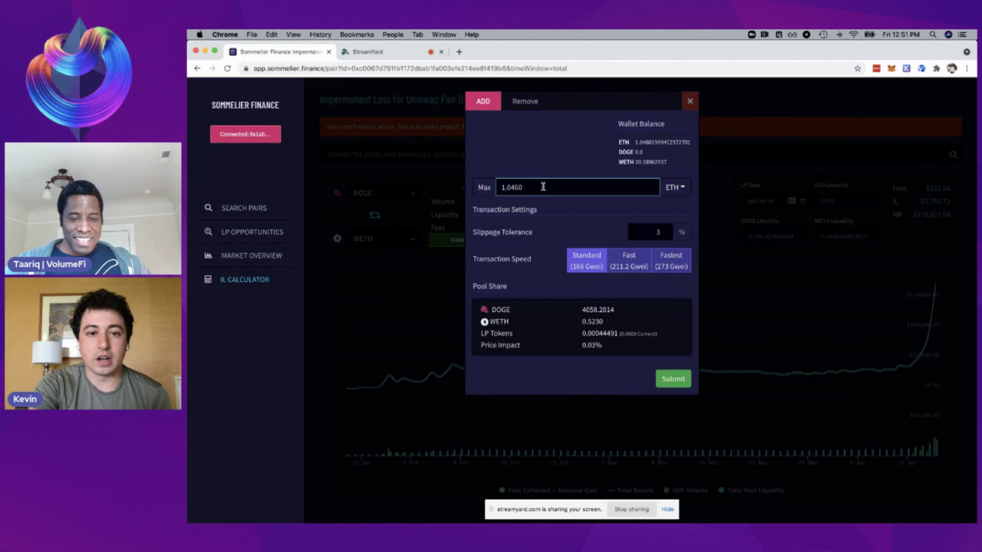
pyautogui.press('BackSpace')
pyautogui.press('BackSpace')
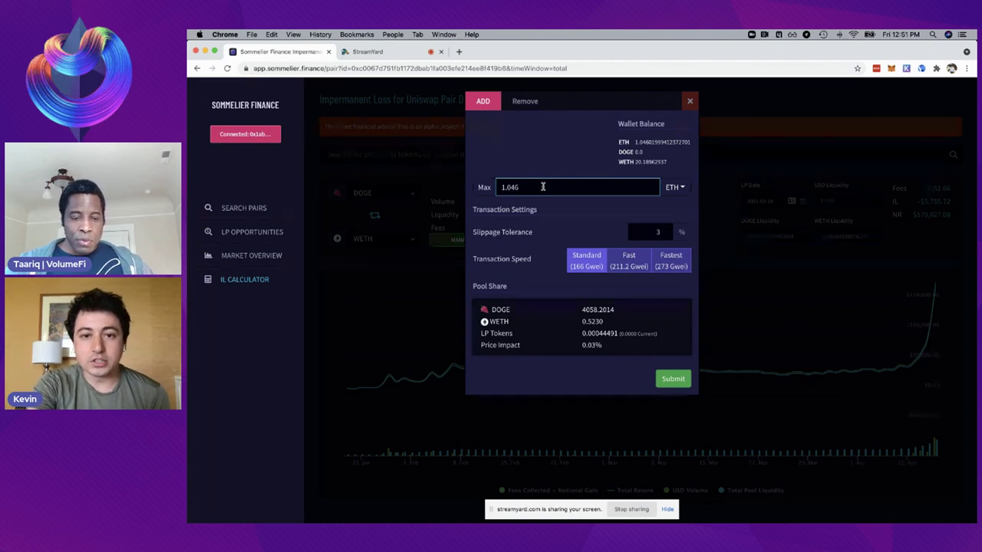
pyautogui.write('5')
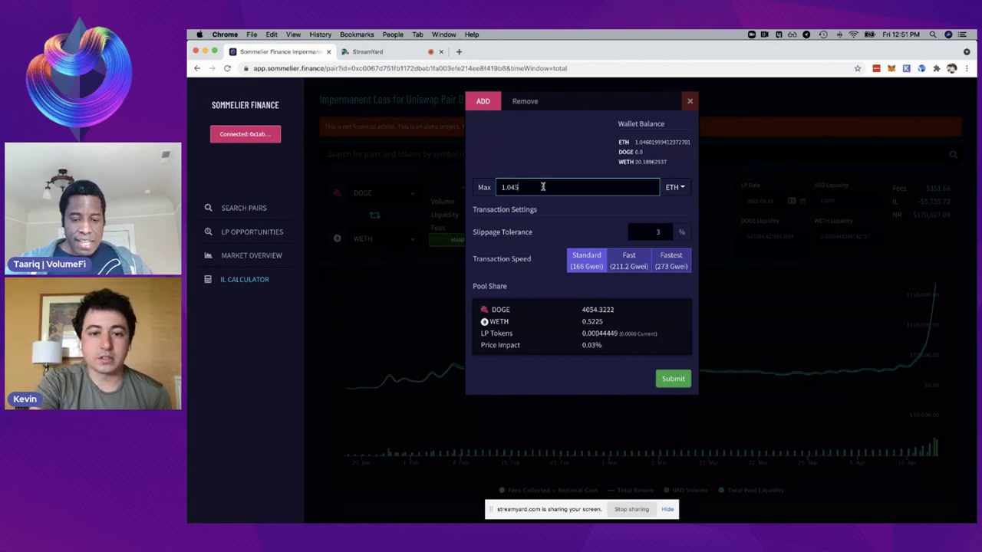
pyautogui.click(601, 224)
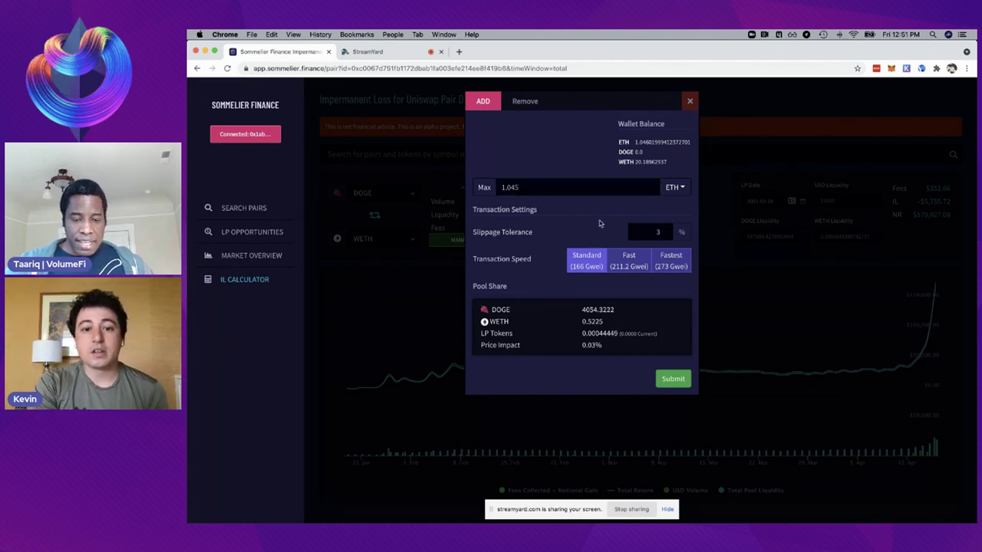
pyautogui.click(627, 263)
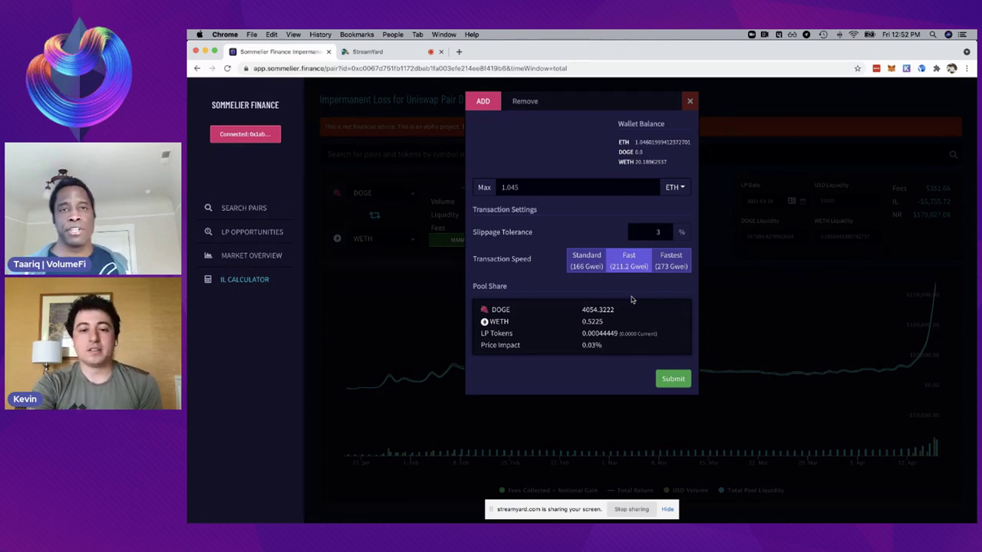
# Try to submit the addition of 1.045 ETH and check the gas fee in the MetaMask transaction request
pyautogui.click(674, 384)
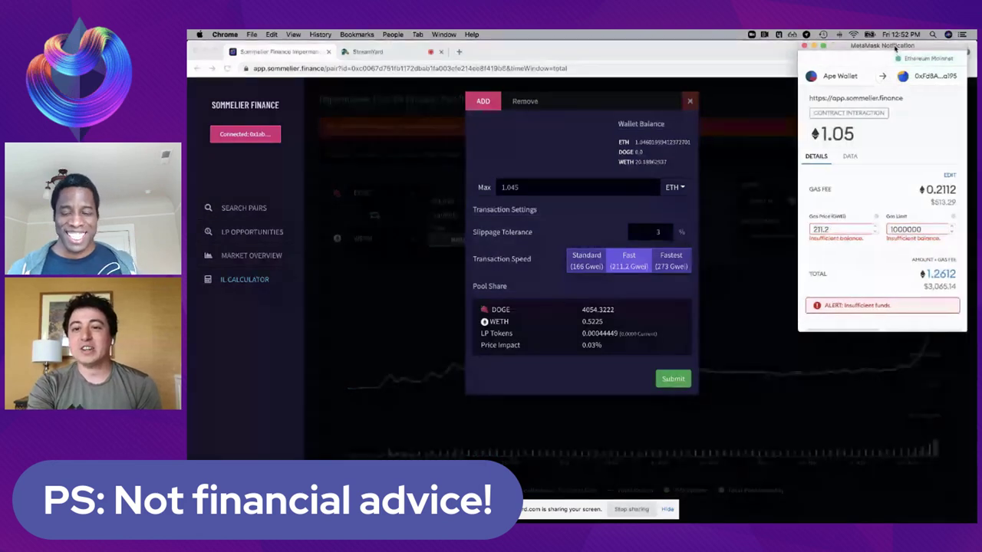
pyautogui.moveTo(905, 48); pyautogui.dragTo(875, 52)
pyautogui.scroll(-2, 839, 269)
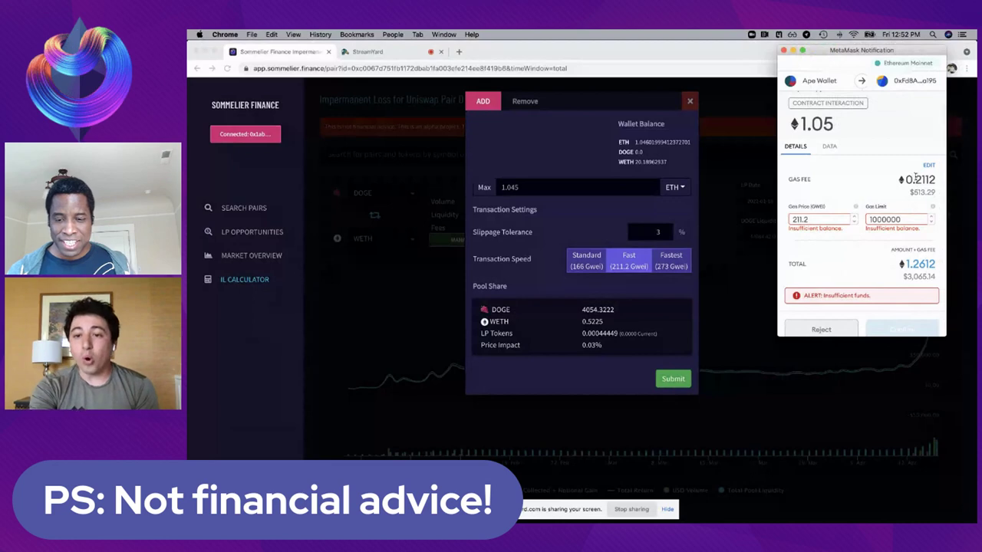
pyautogui.moveTo(913, 180); pyautogui.dragTo(936, 179)
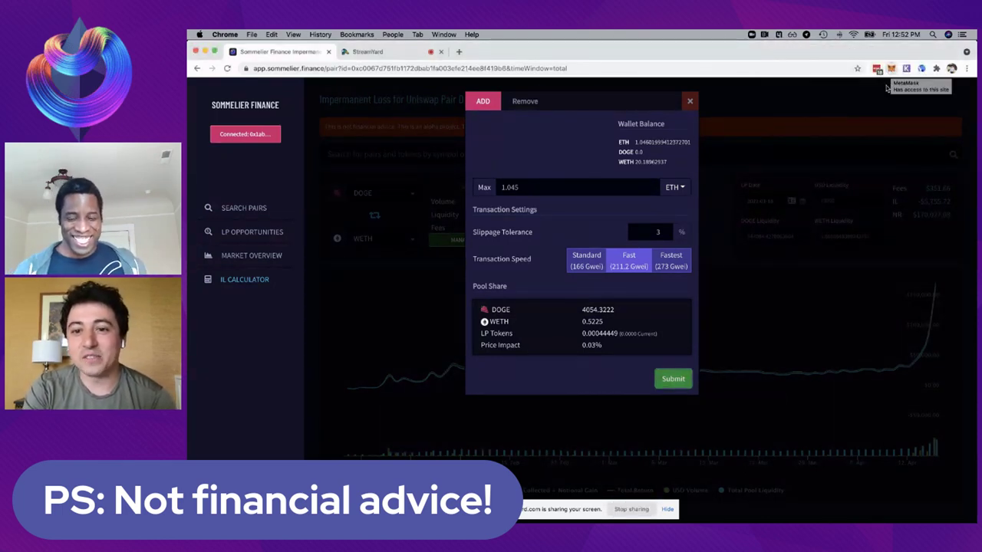
# Open the MetaMask wallet and look through its asset balances and recent transaction activity
pyautogui.click(891, 70)
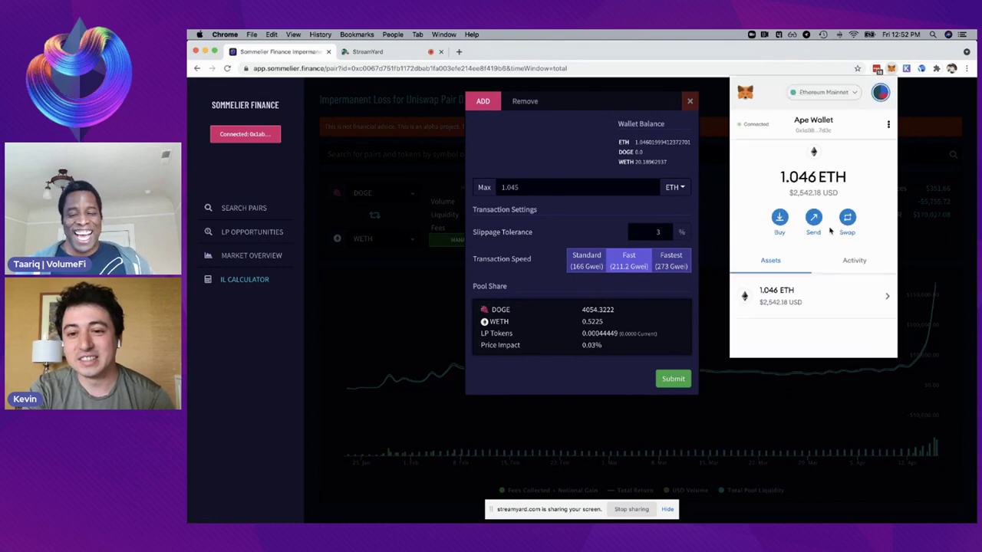
pyautogui.scroll(-4, 813, 262)
pyautogui.scroll(-6, 809, 265)
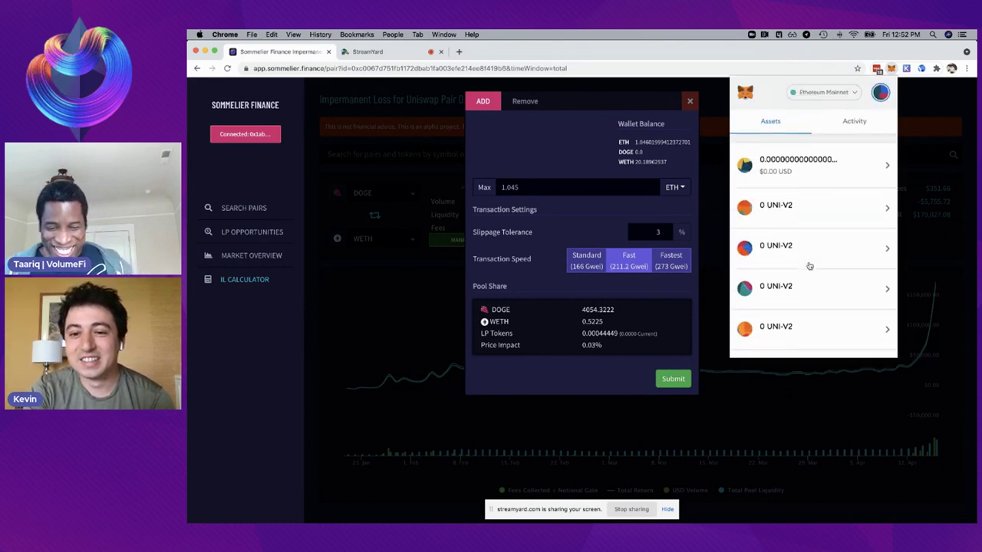
pyautogui.scroll(10, 809, 265)
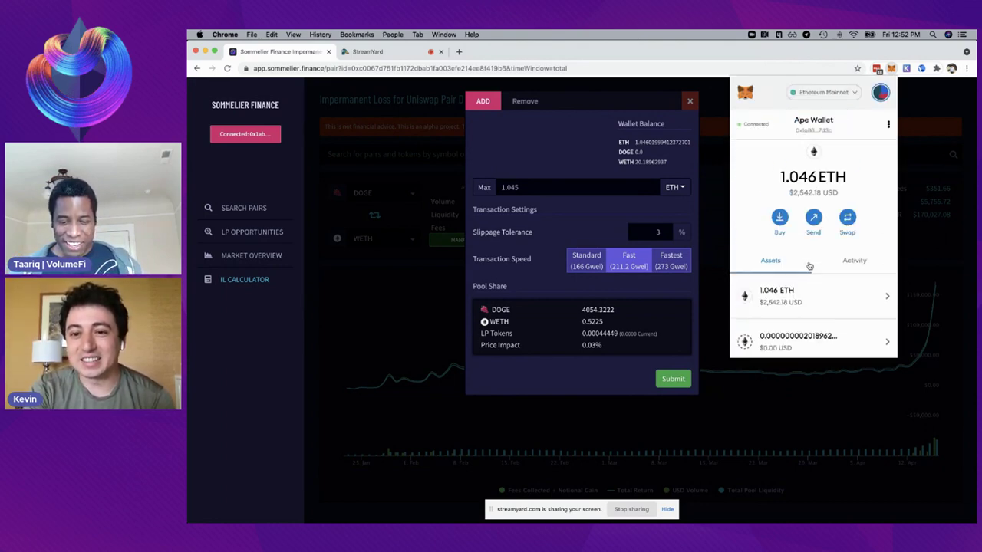
pyautogui.click(849, 261)
pyautogui.scroll(-3, 777, 266)
pyautogui.scroll(5, 776, 268)
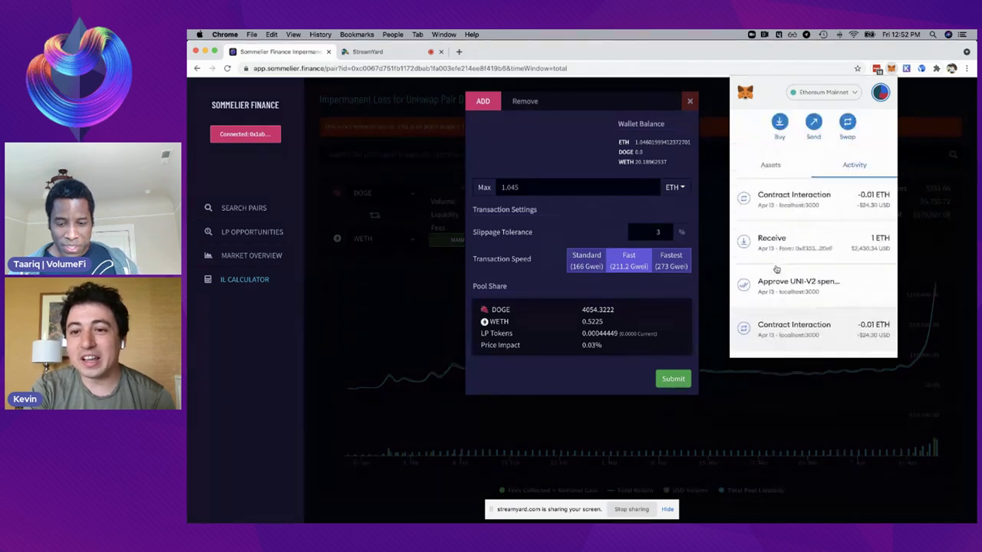
# Look up WETH among the tokens that can be added, cancel, and check the wallet's existing WETH balance
pyautogui.click(773, 258)
pyautogui.scroll(-1, 820, 339)
pyautogui.scroll(-5, 832, 351)
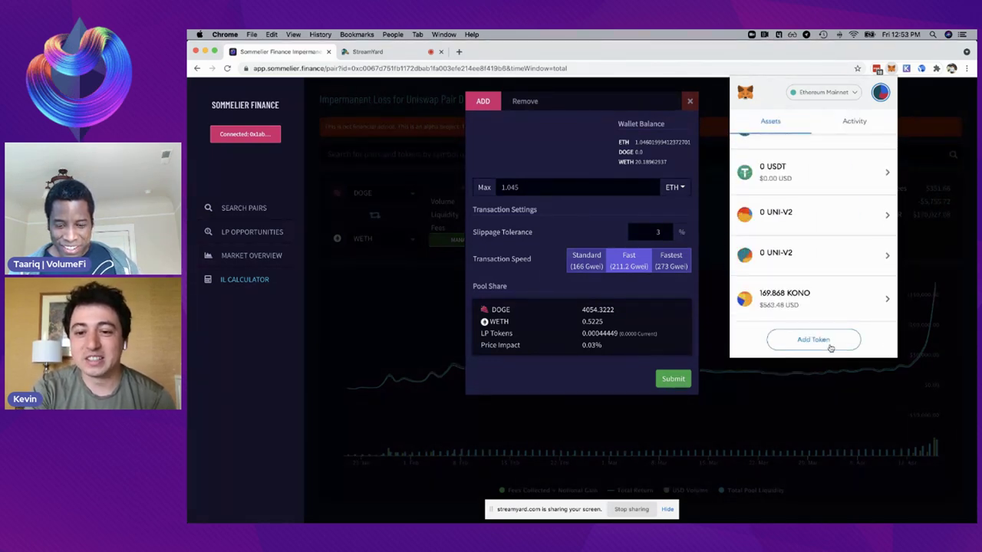
pyautogui.click(831, 347)
pyautogui.write('WETH')
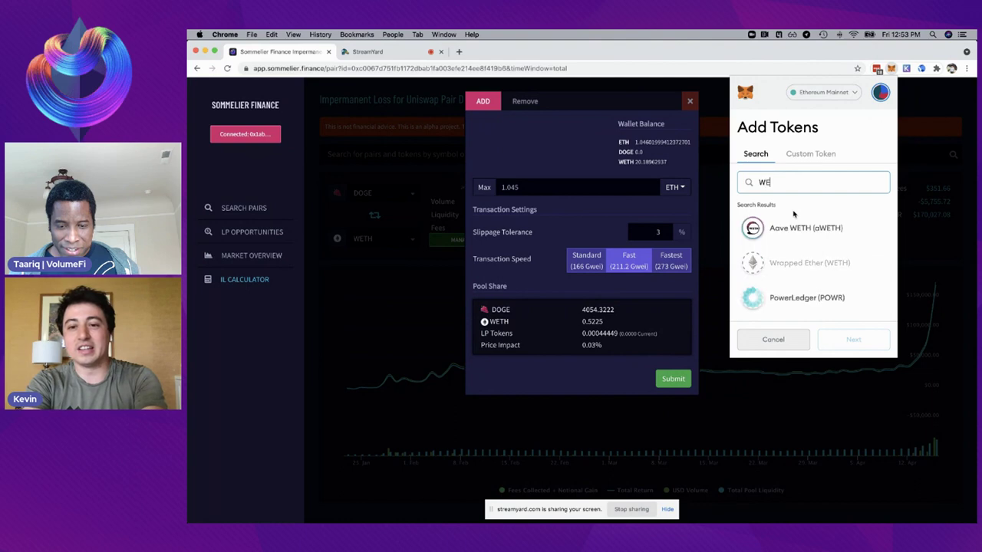
pyautogui.click(782, 339)
pyautogui.scroll(-2, 802, 294)
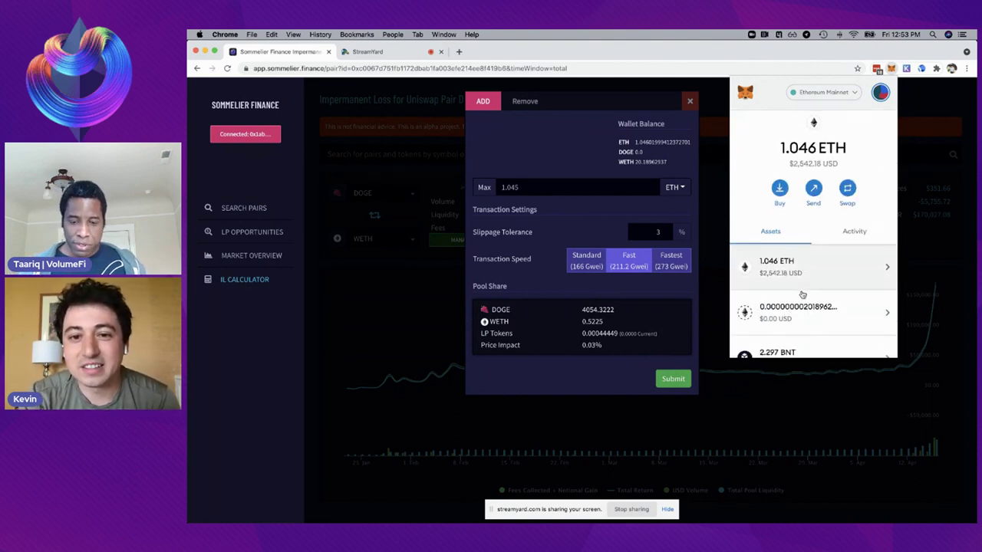
pyautogui.click(786, 315)
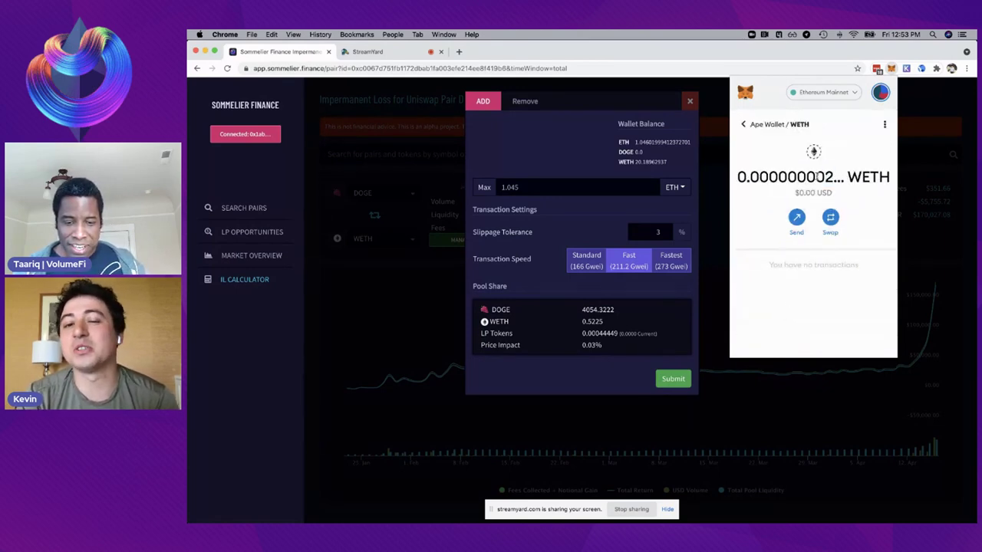
pyautogui.click(629, 163)
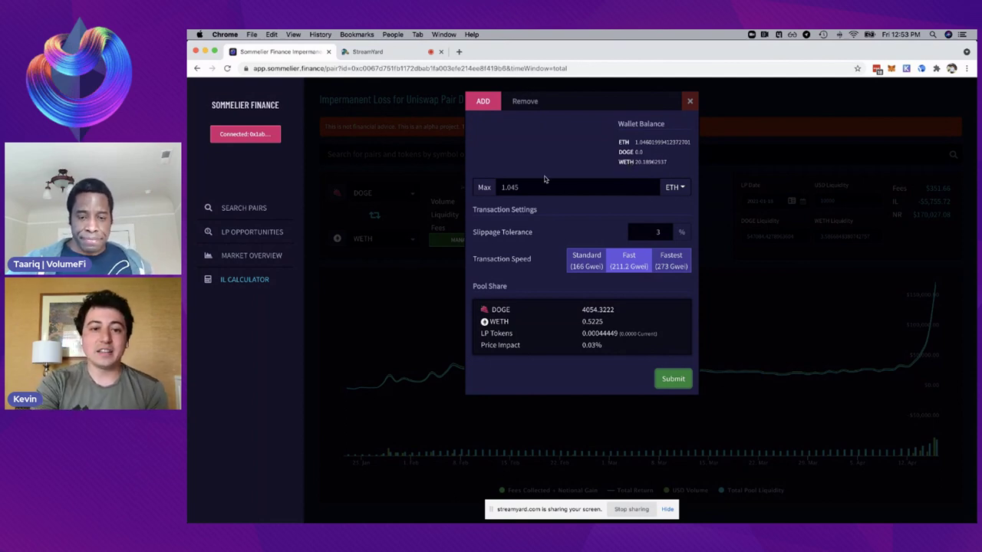
# Set the amount to add to 0.5 ETH and submit the DOGE/WETH liquidity transaction
pyautogui.moveTo(499, 188); pyautogui.dragTo(541, 187)
pyautogui.press('BackSpace')
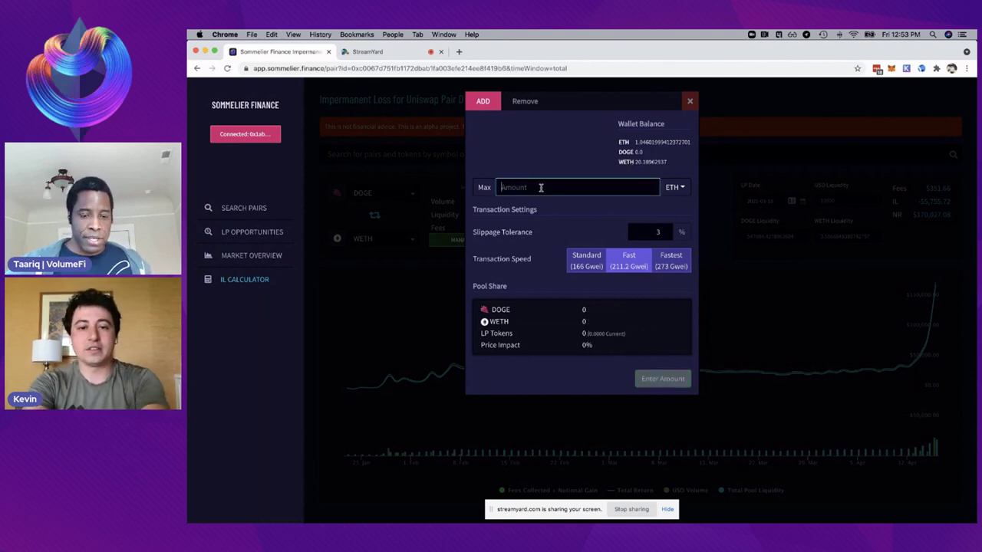
pyautogui.write('0.5')
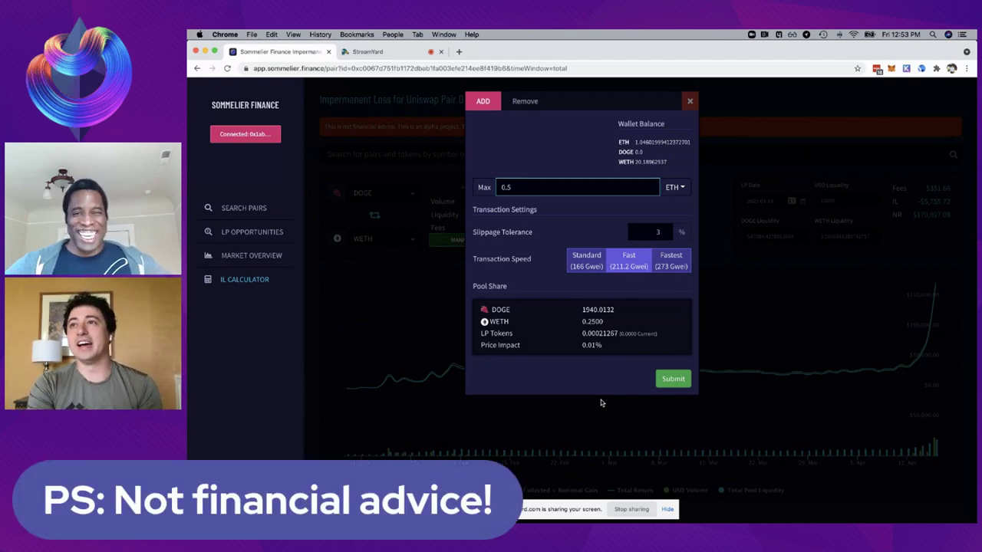
pyautogui.click(671, 379)
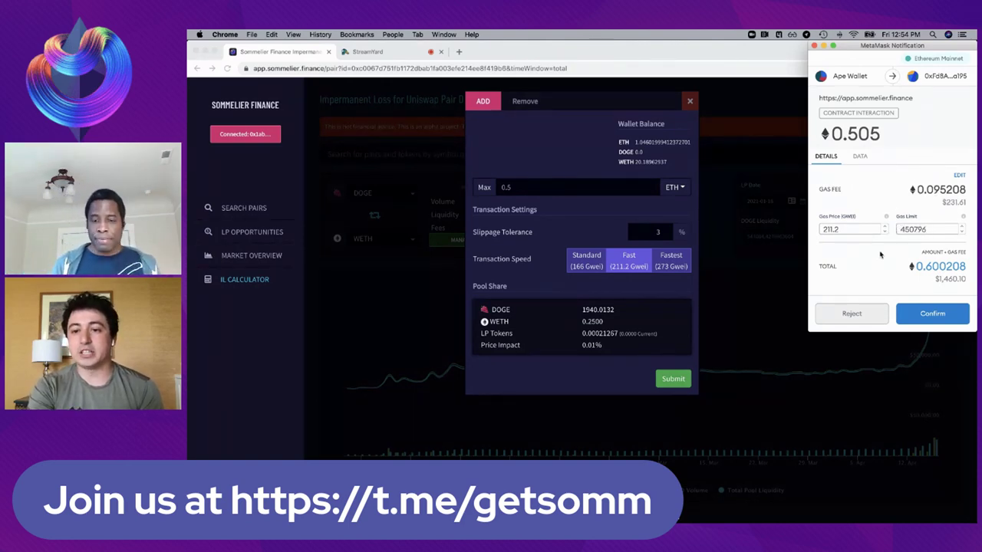
# Review the gas fee and total cost in the MetaMask request and confirm the transaction
pyautogui.moveTo(942, 201); pyautogui.dragTo(966, 204)
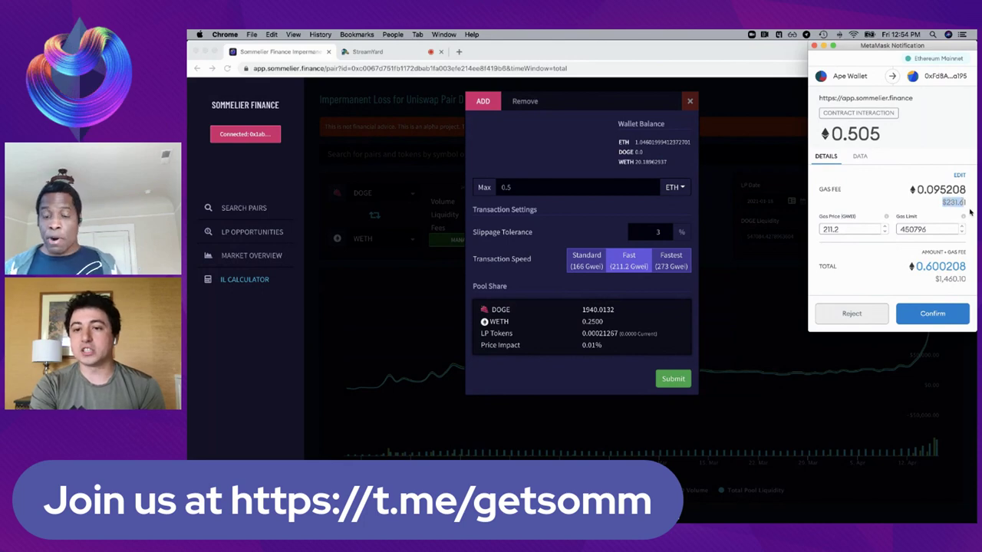
pyautogui.click(919, 281)
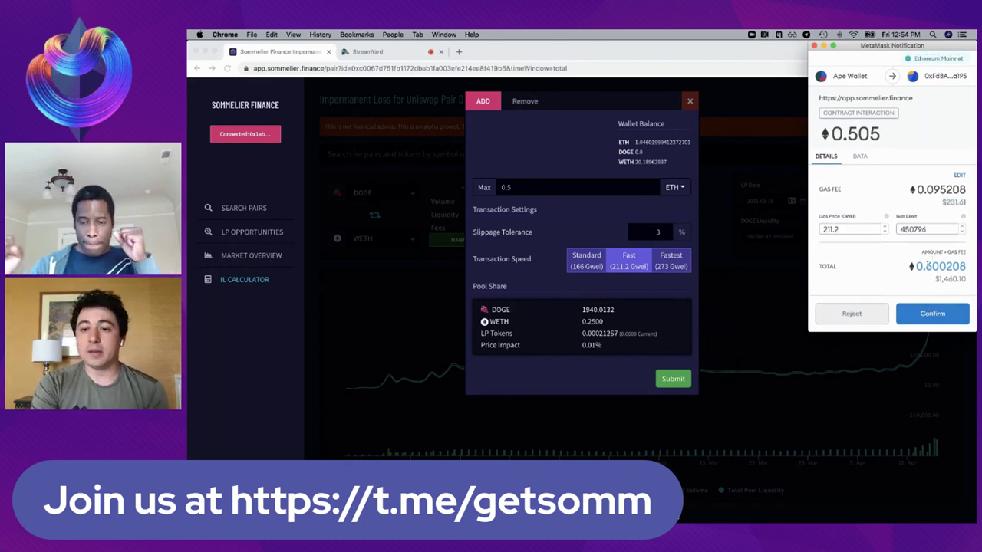
pyautogui.click(930, 314)
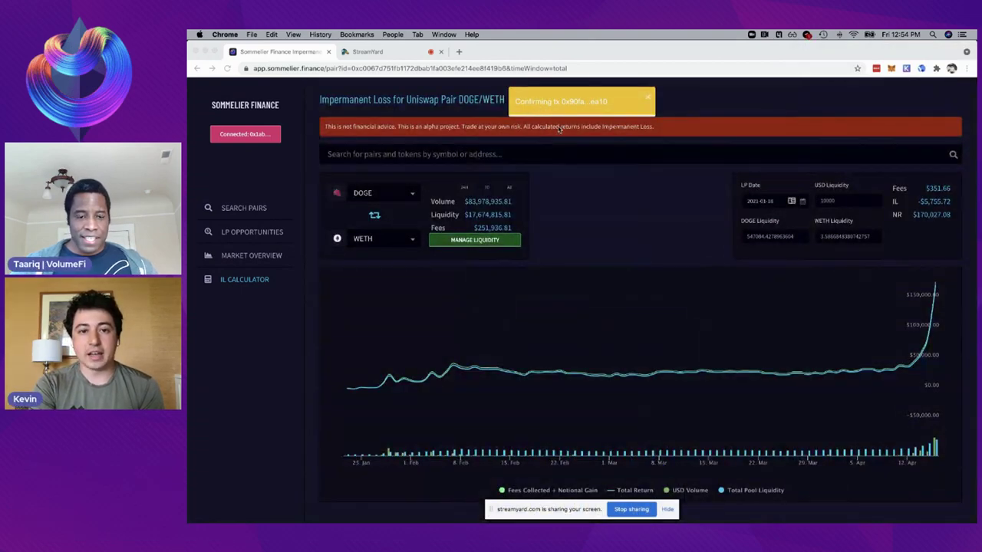
# Go to the LP opportunities page and open the pending transaction on Etherscan
pyautogui.click(262, 198)
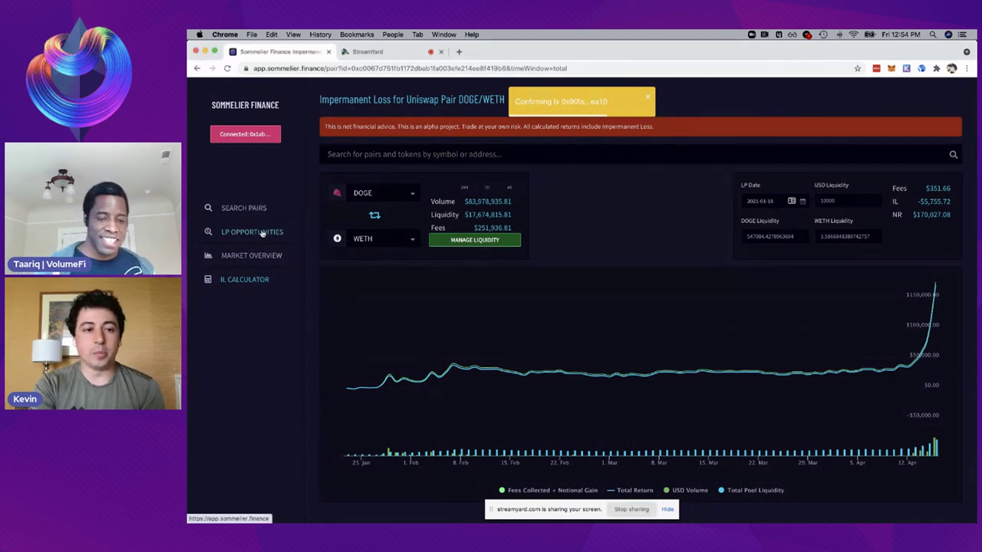
pyautogui.click(262, 232)
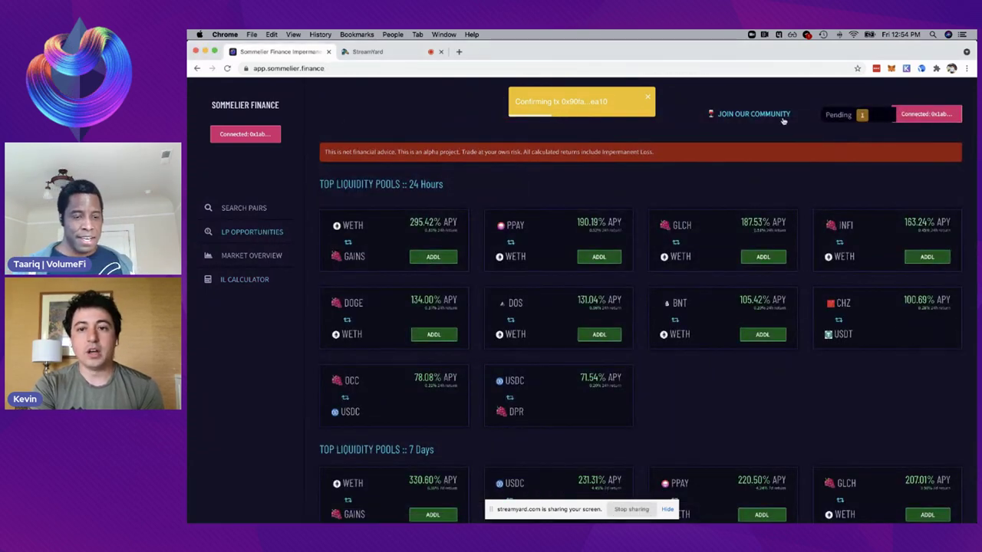
pyautogui.moveTo(851, 115)
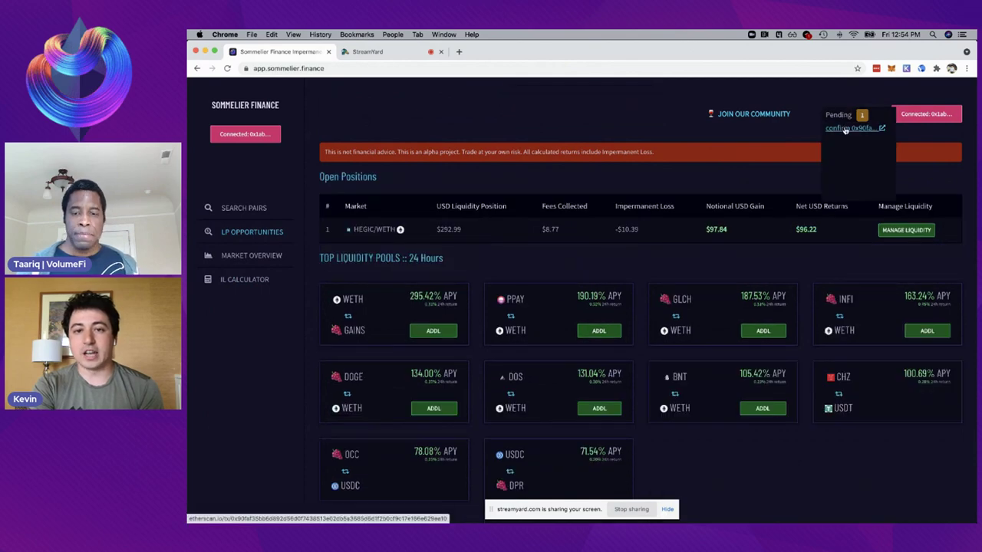
pyautogui.click(845, 129)
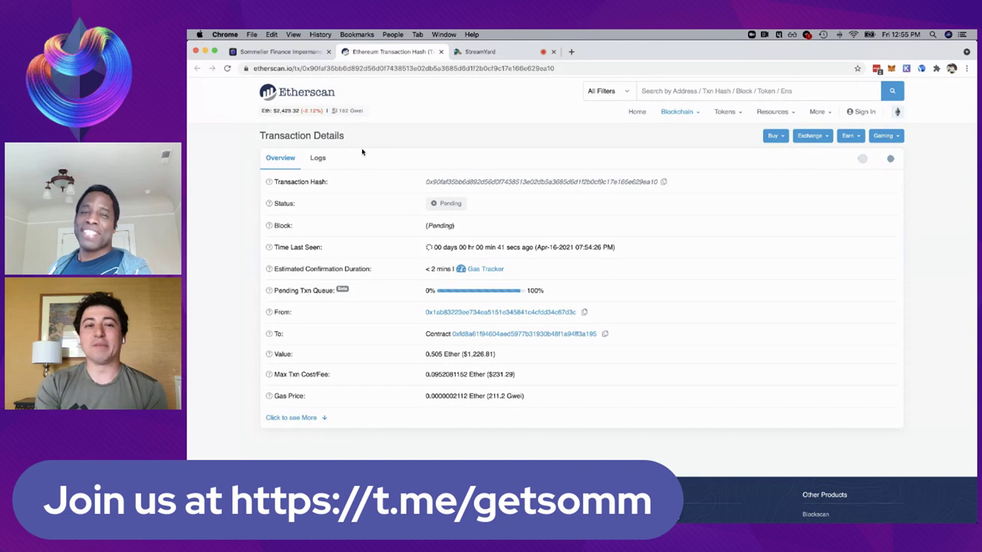
# Check the pending counter in Sommelier Finance and return to Etherscan to examine the transaction's status and token transfers
pyautogui.click(480, 51)
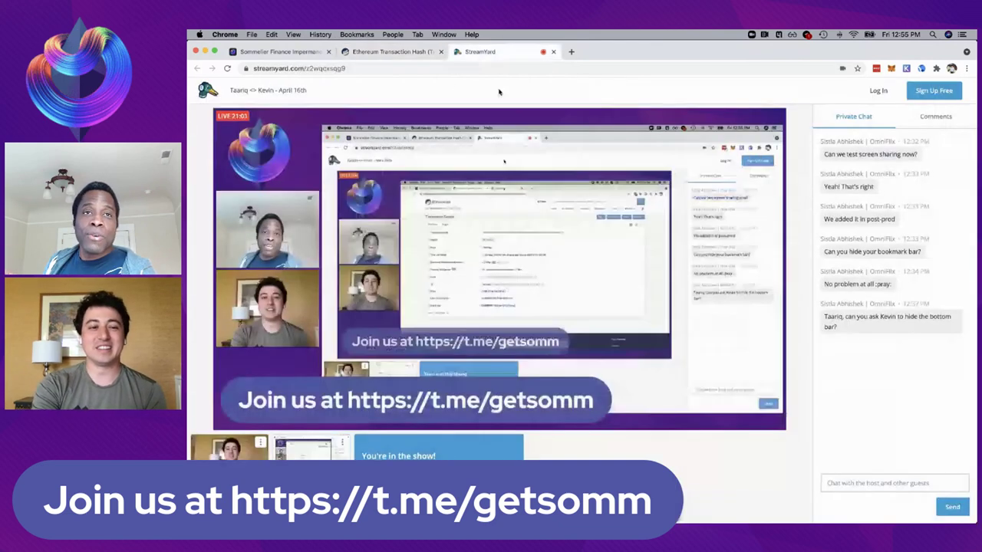
pyautogui.click(276, 52)
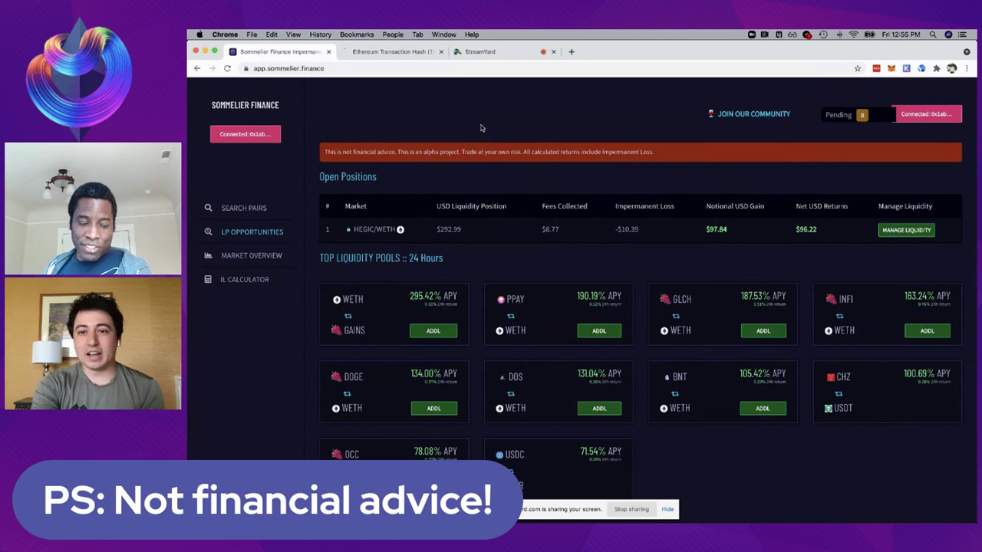
pyautogui.click(392, 51)
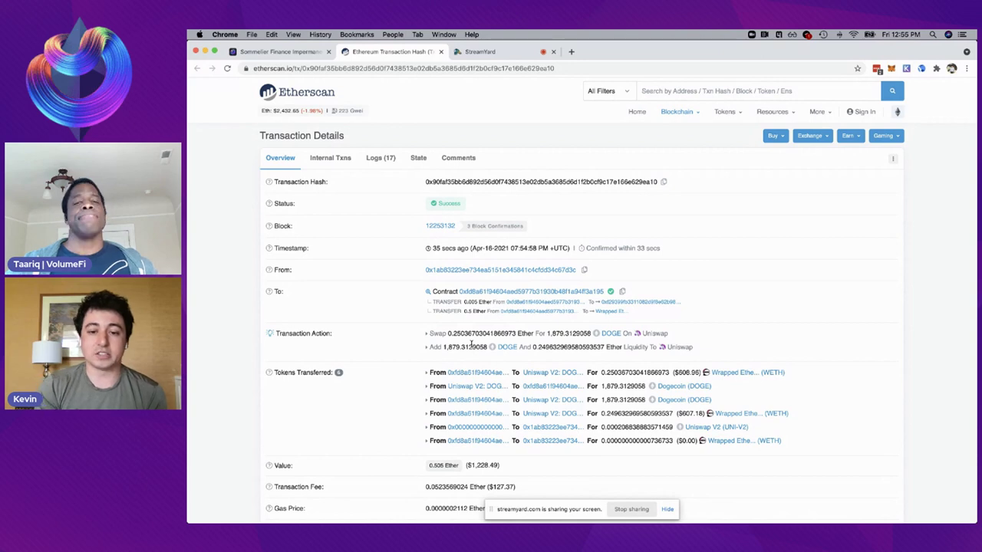
# Return to Sommelier Finance and reload the page to look for the new DOGE/WETH position under Open Positions
pyautogui.click(277, 51)
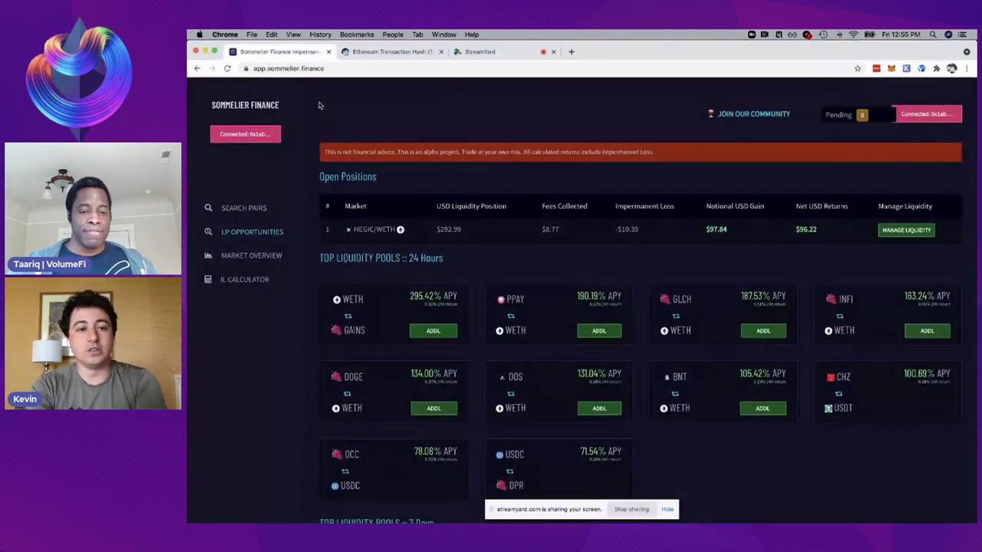
pyautogui.press('super+r')
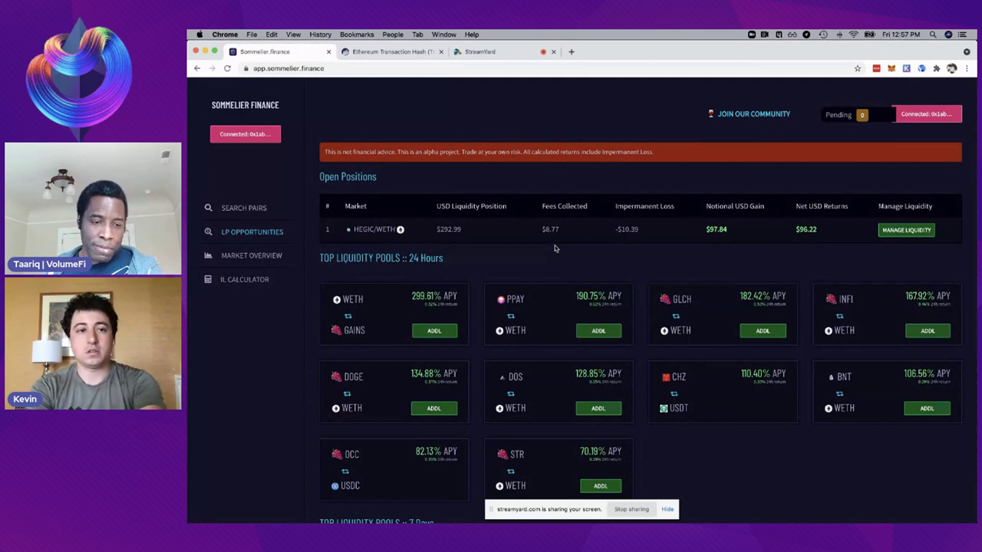
pyautogui.press('super+r')
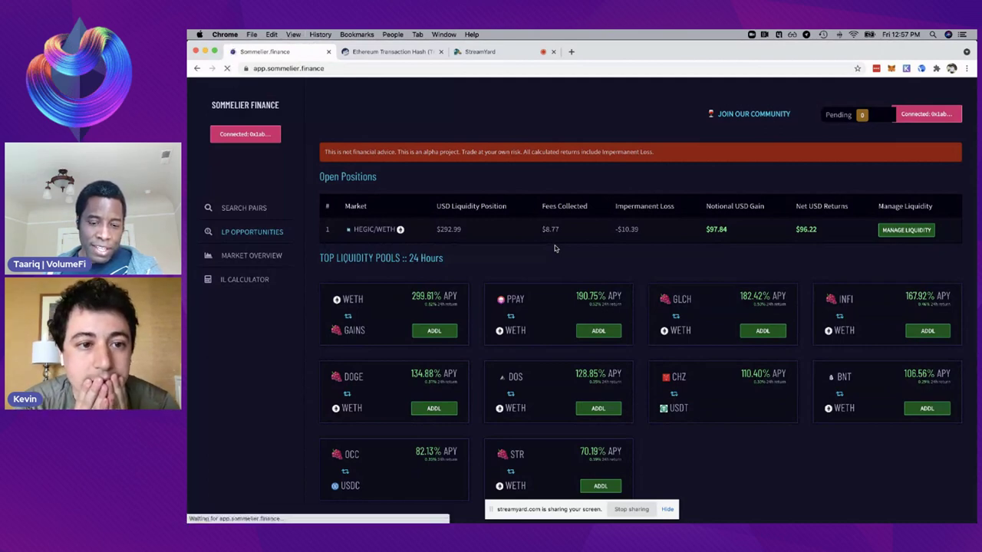